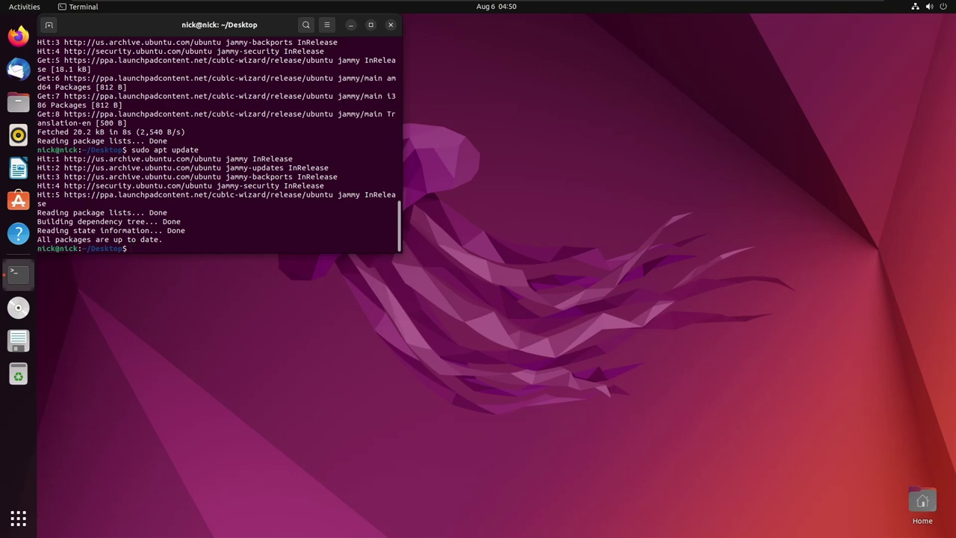
Step: Install Cubic without recommended packages by running sudo apt install --no-install-recommends cubic, and accept the installation
text(sudo apt install --no=install-recommends cubic)
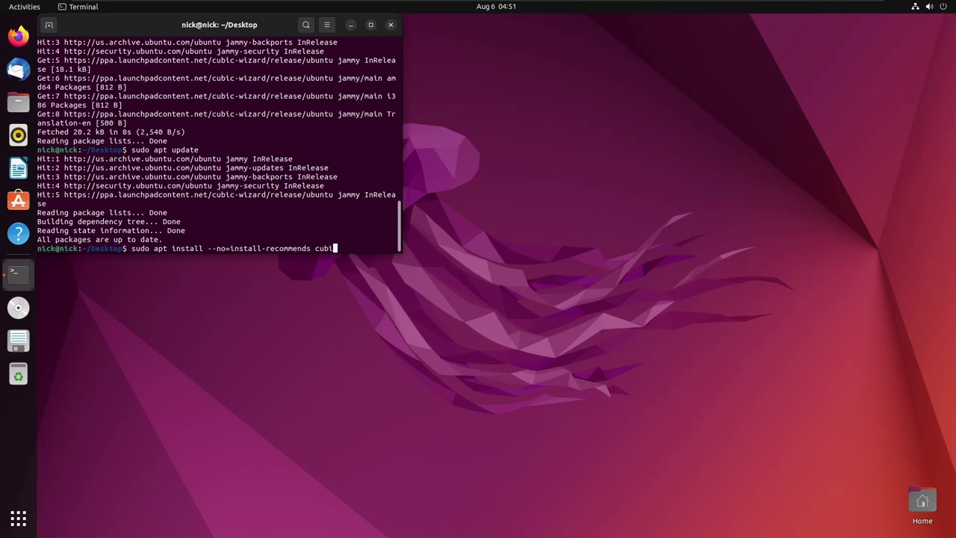
key(Return)
key(Up)
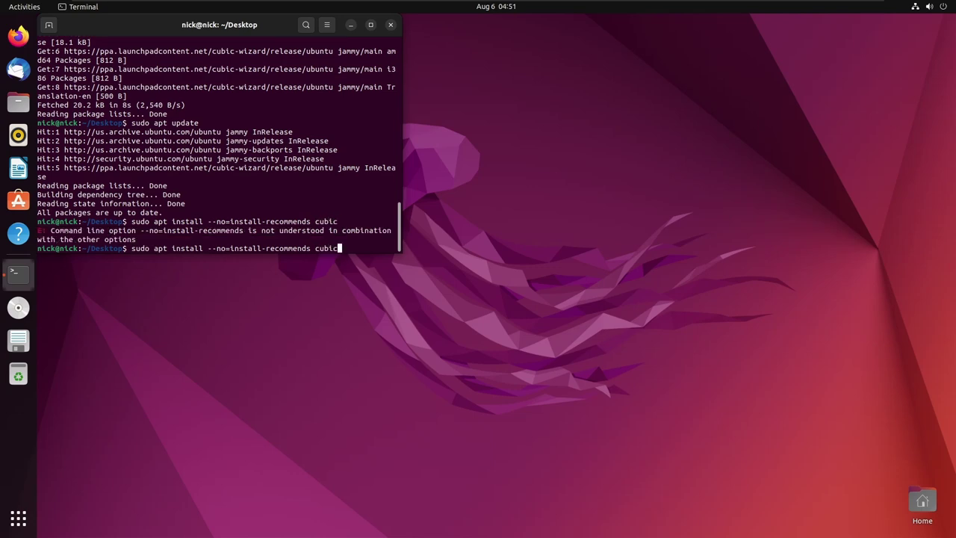
key(Left)
key(Left)
key(Left)
key(Left)
key(Left)
key(Left)
key(Left)
key(Left)
key(Left)
key(Left)
key(Left)
key(Left)
key(Left)
key(Left)
key(Left)
key(Left)
key(Left)
key(Left)
key(Left)
key(Left)
key(BackSpace)
text(-)
key(Return)
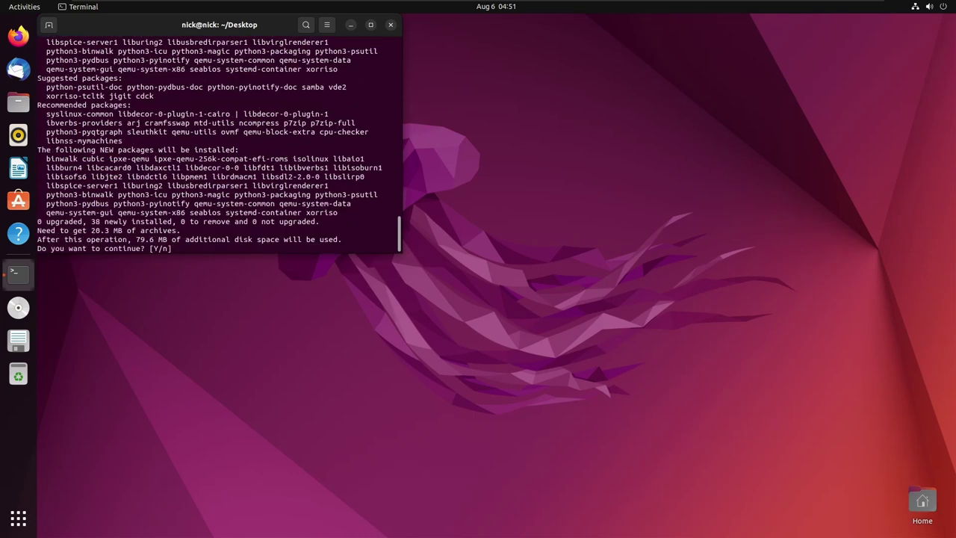
text(y)
key(Return)
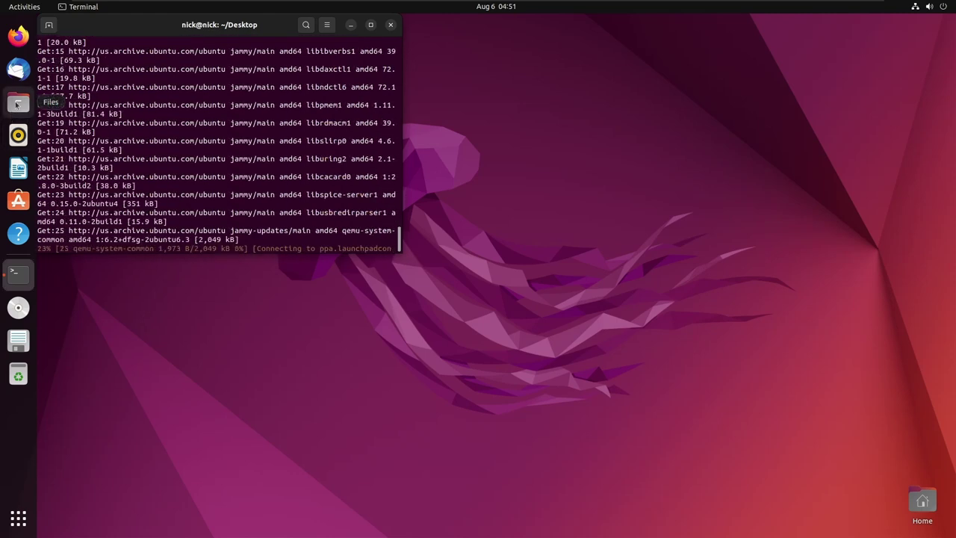
Step: Look in the Downloads folder for ubuntu-22.04-desktop-amd64.iso and close the file manager
click(18, 103)
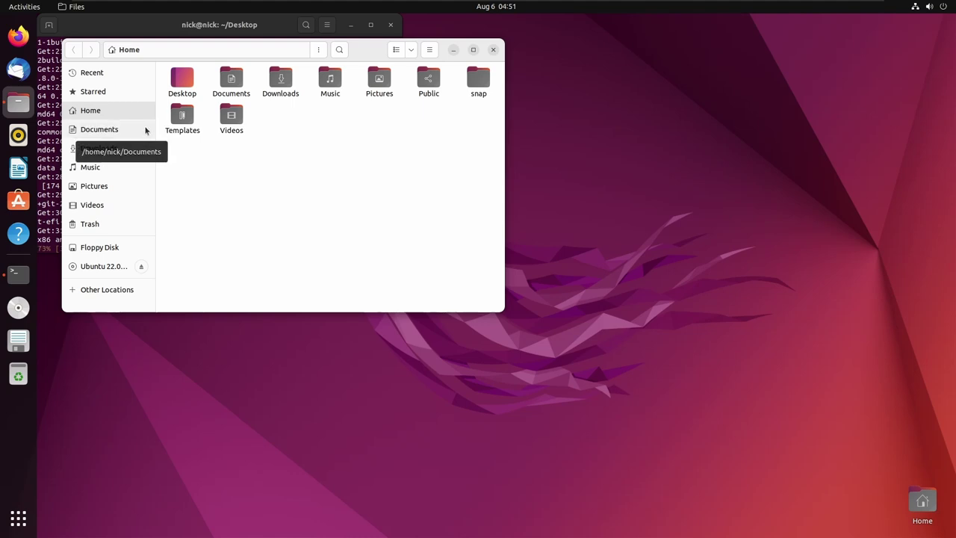
click(119, 132)
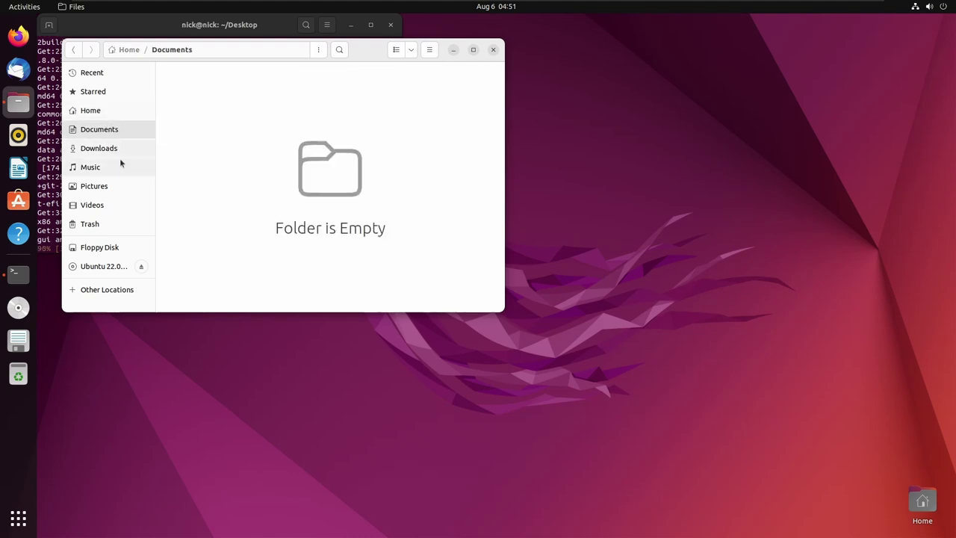
click(122, 148)
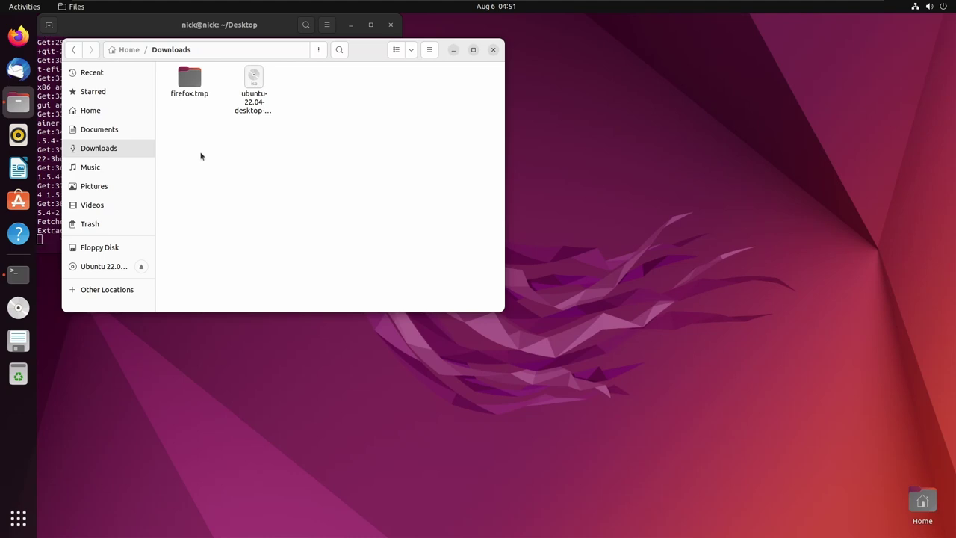
click(254, 86)
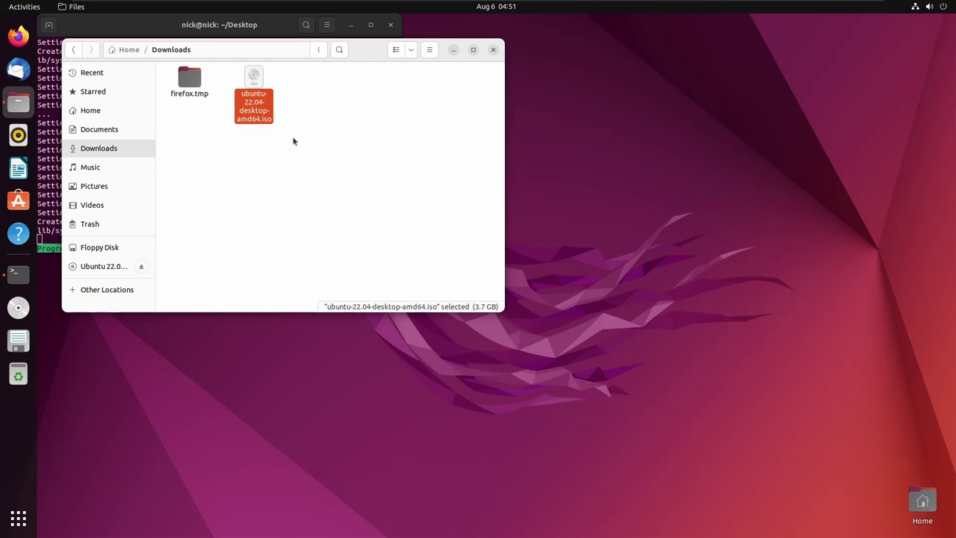
click(329, 163)
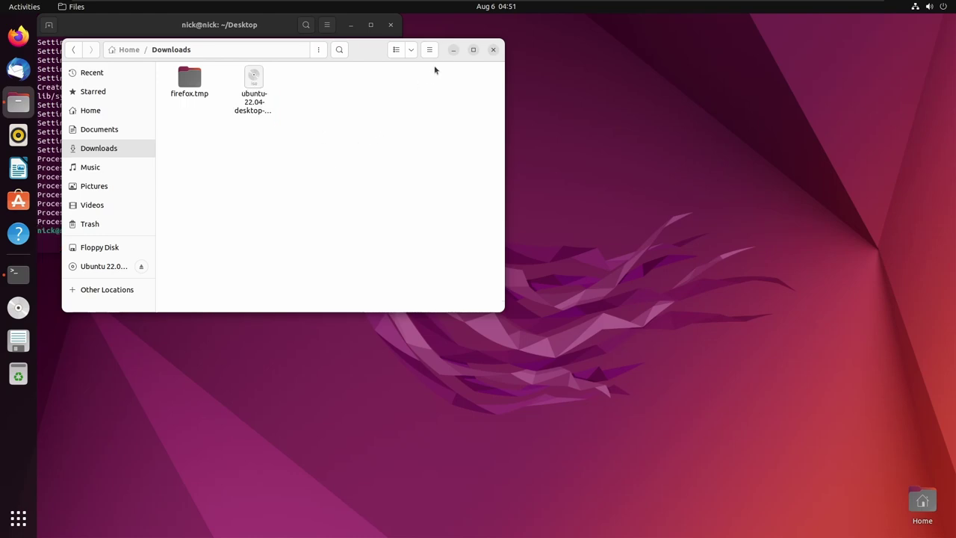
click(493, 50)
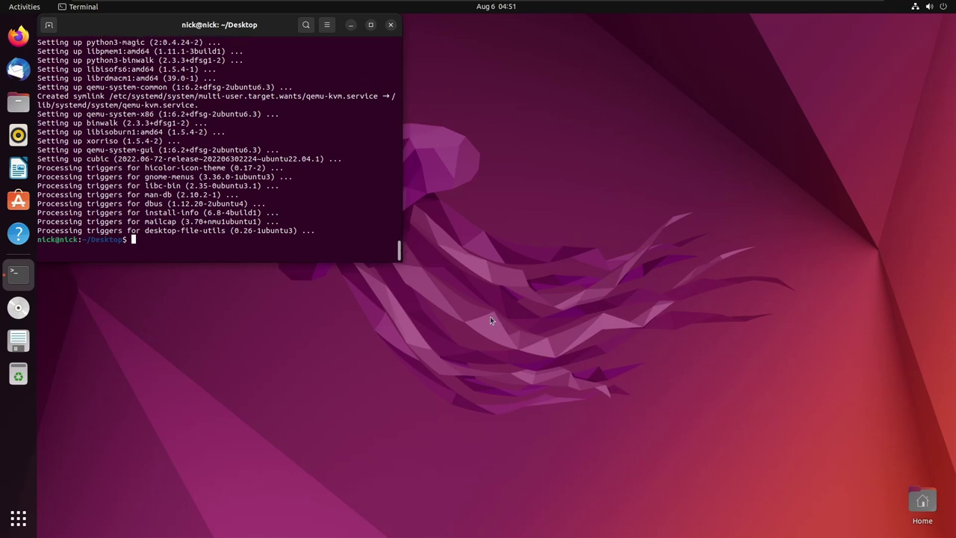
Step: Search the installed applications for cubic and launch Cubic
key(super)
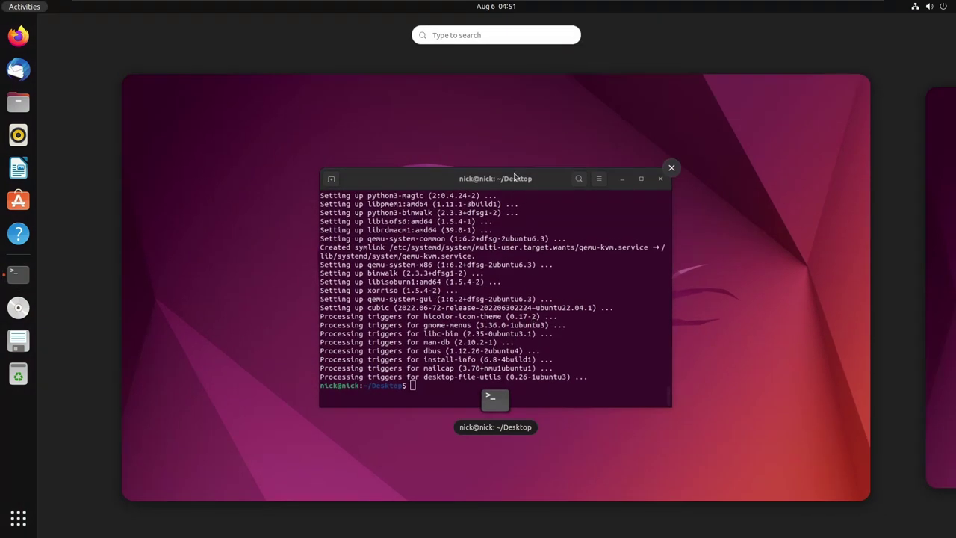
text(cubic)
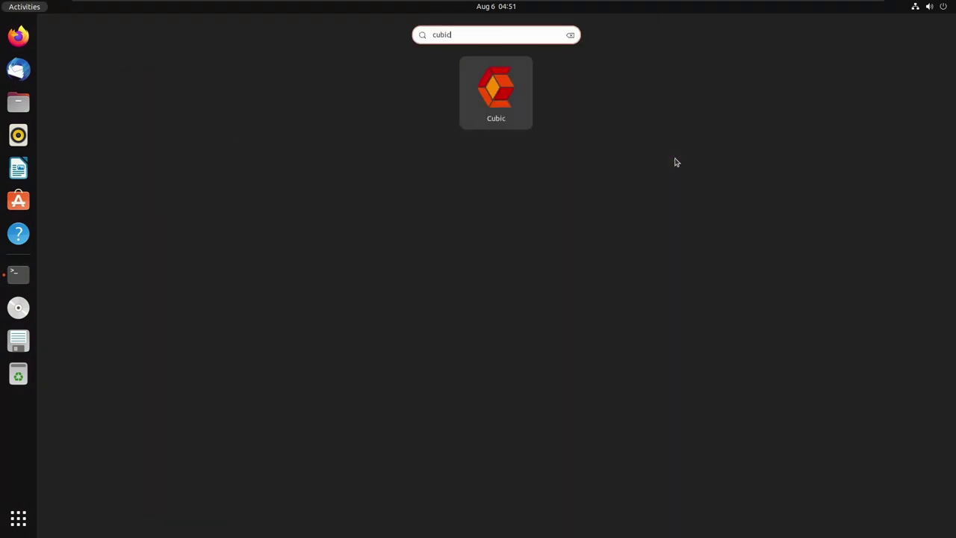
key(Return)
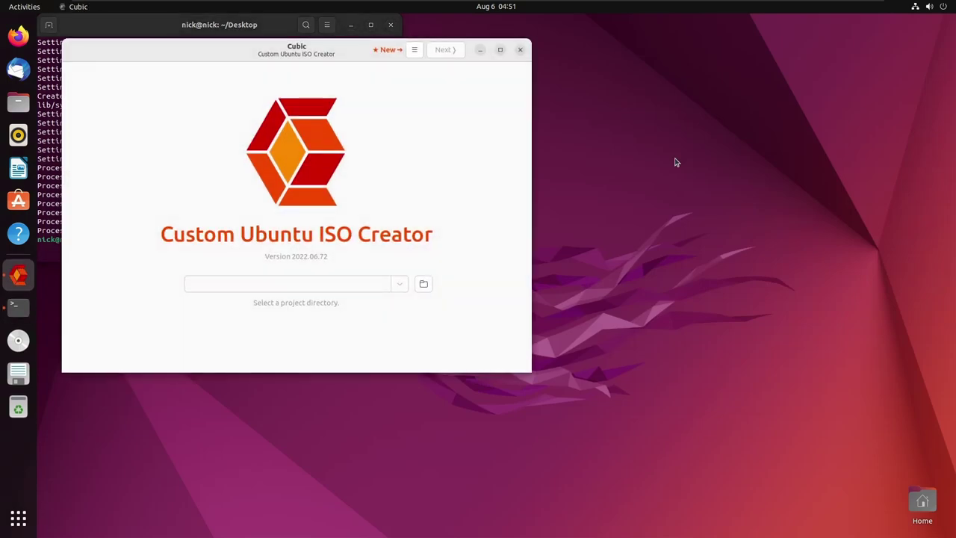
Step: Create a folder LPOS in Documents as the Cubic project directory and continue to the disk image page
click(425, 283)
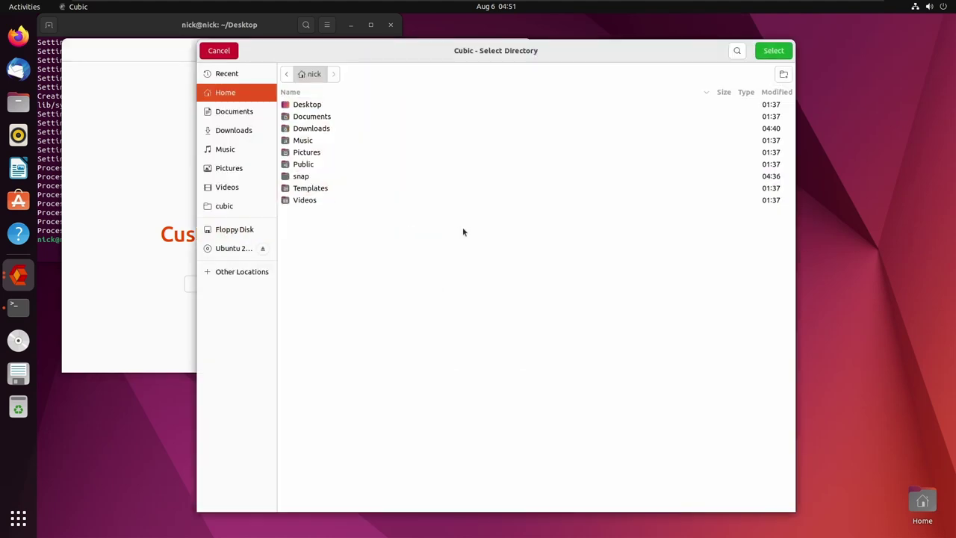
double_click(334, 118)
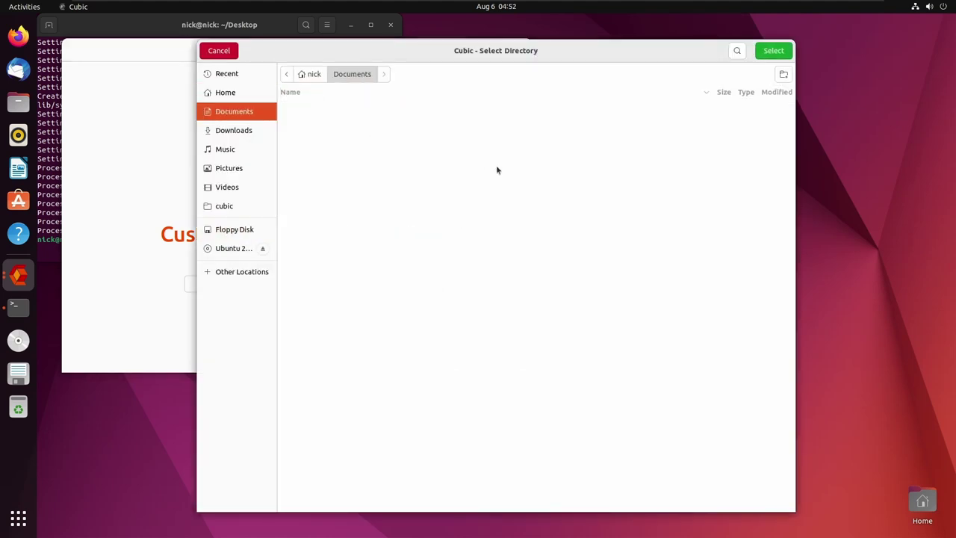
click(785, 74)
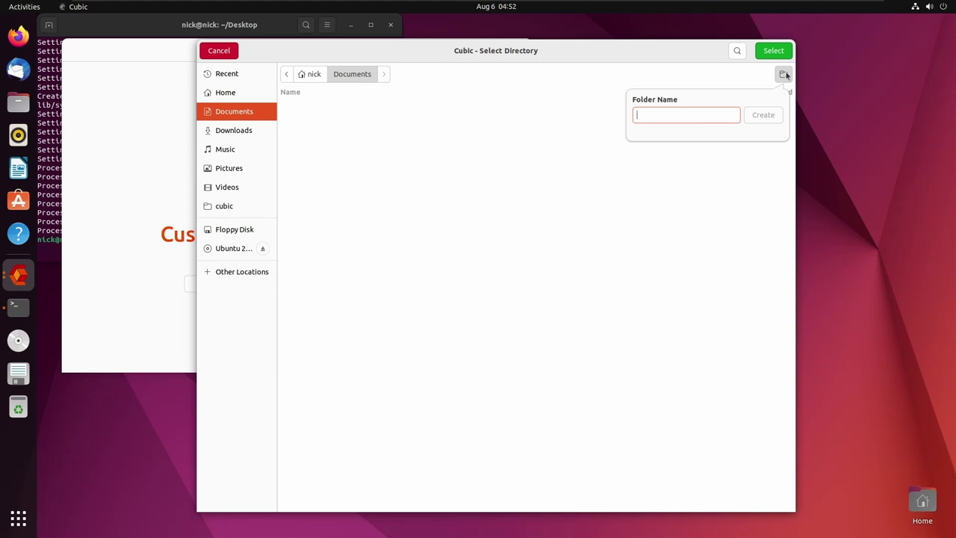
text(LPOS)
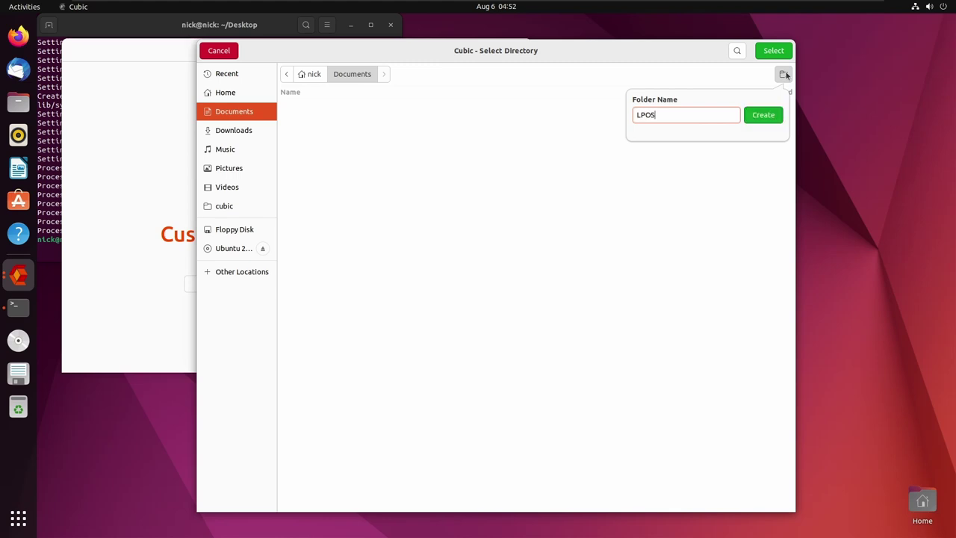
key(Return)
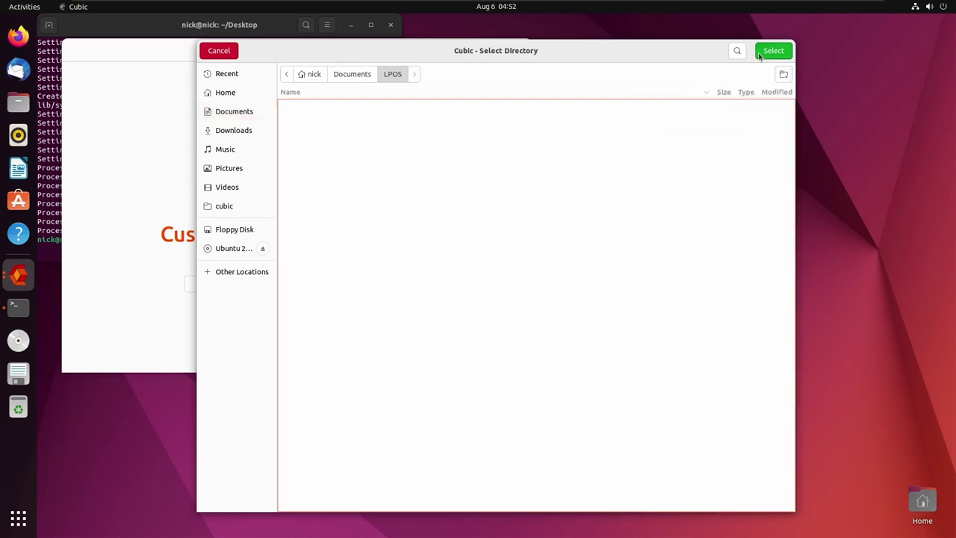
click(773, 52)
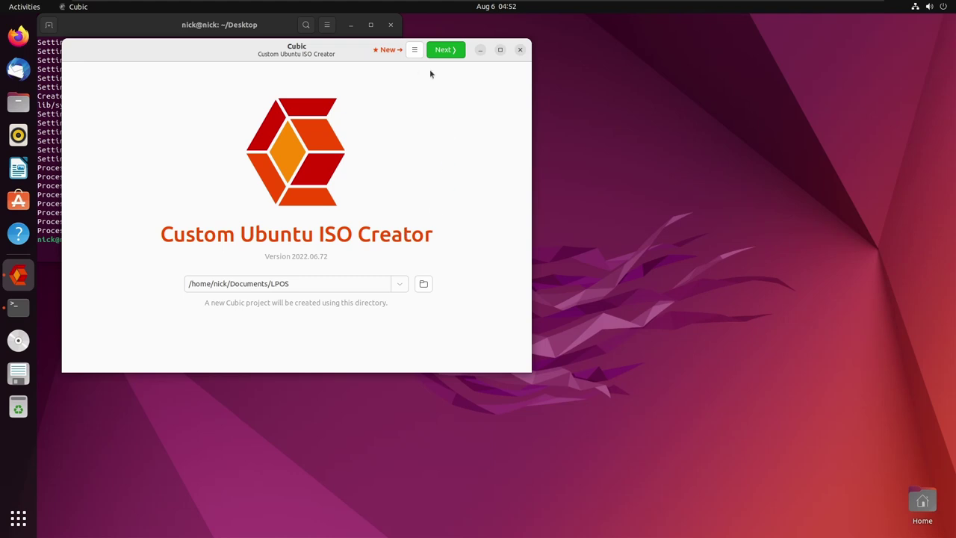
click(410, 54)
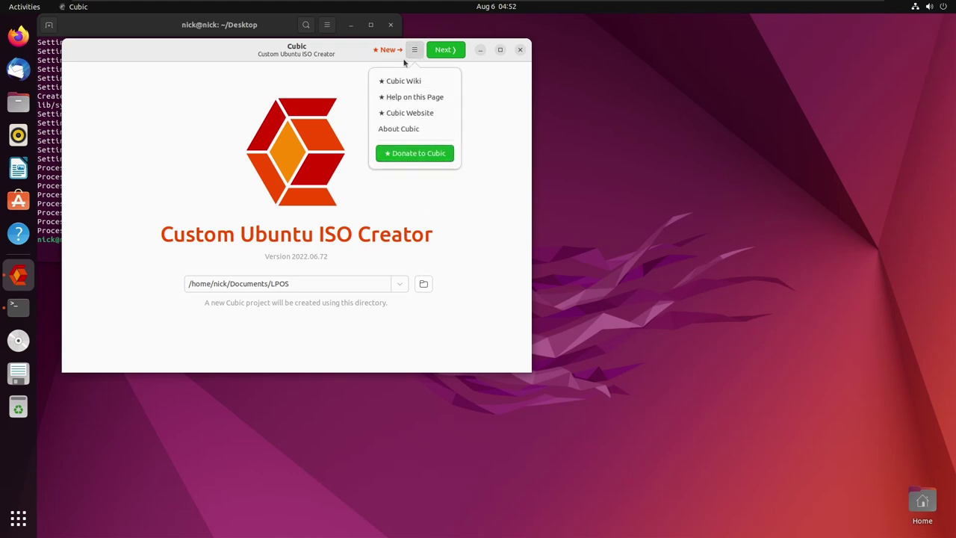
click(453, 221)
click(451, 51)
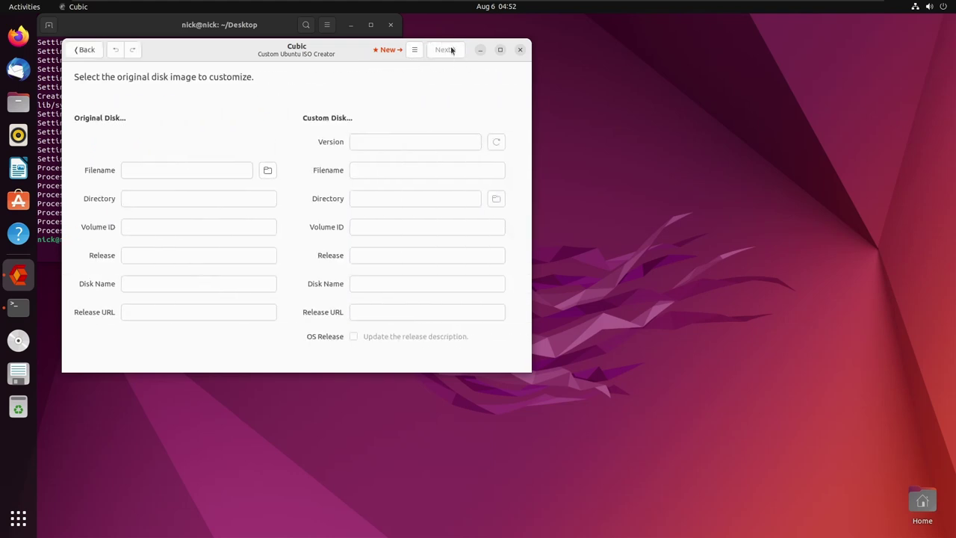
Step: Select ubuntu-22.04-desktop-amd64.iso from the Downloads folder as the original disk image
click(267, 170)
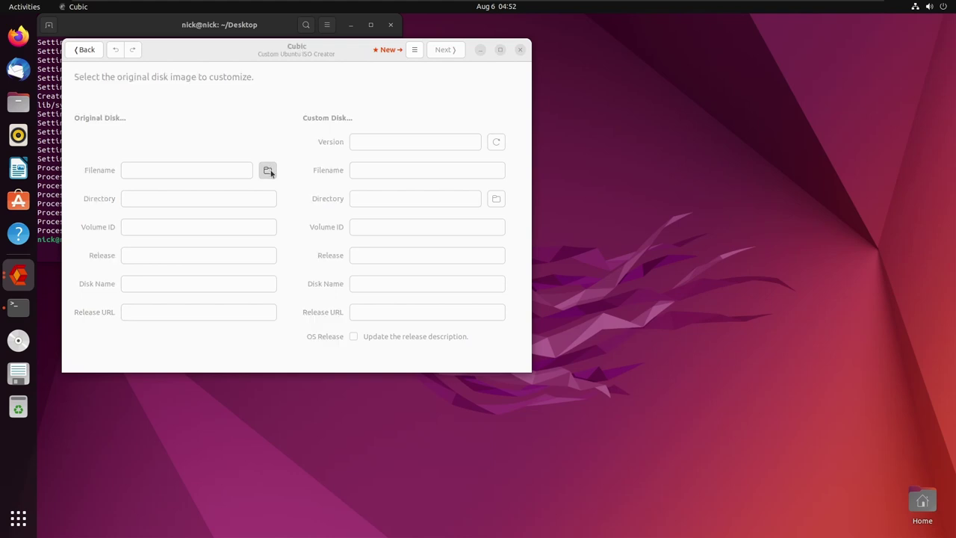
double_click(358, 127)
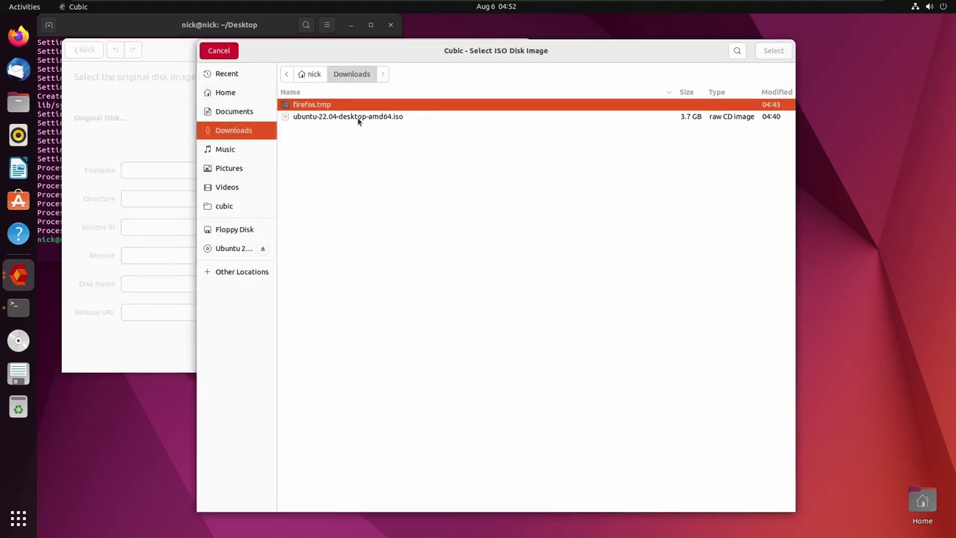
click(359, 118)
double_click(359, 120)
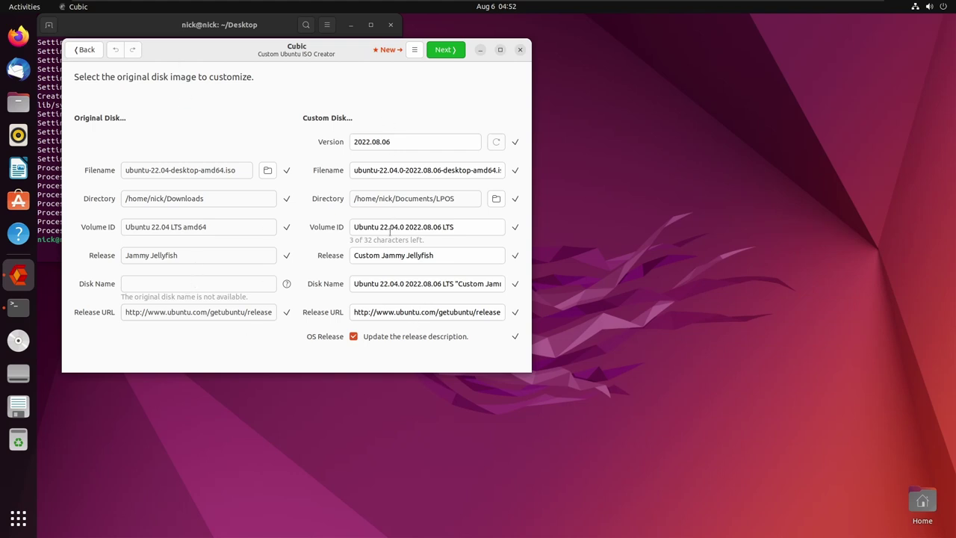
double_click(399, 313)
triple_click(400, 312)
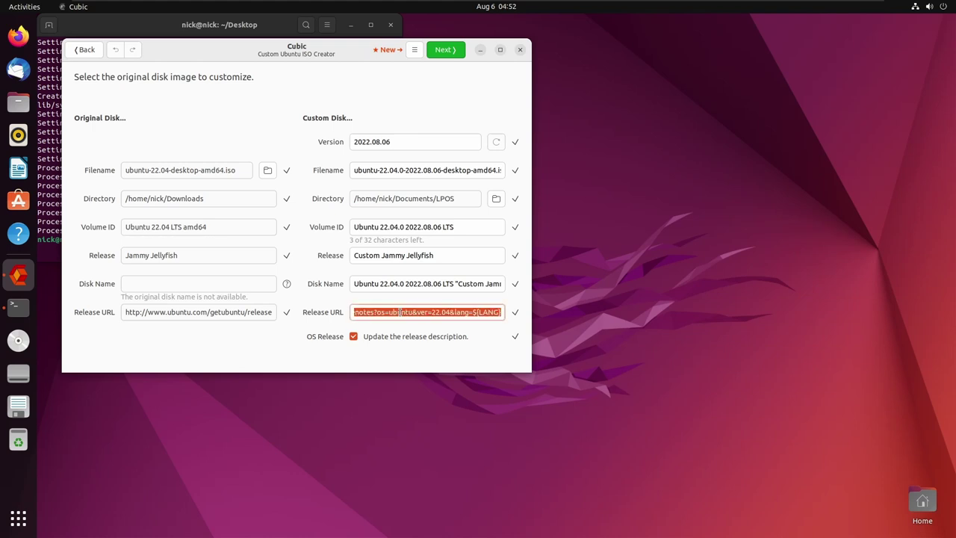
text(github)
key(BackSpace)
key(BackSpace)
key(BackSpace)
key(BackSpace)
key(BackSpace)
key(BackSpace)
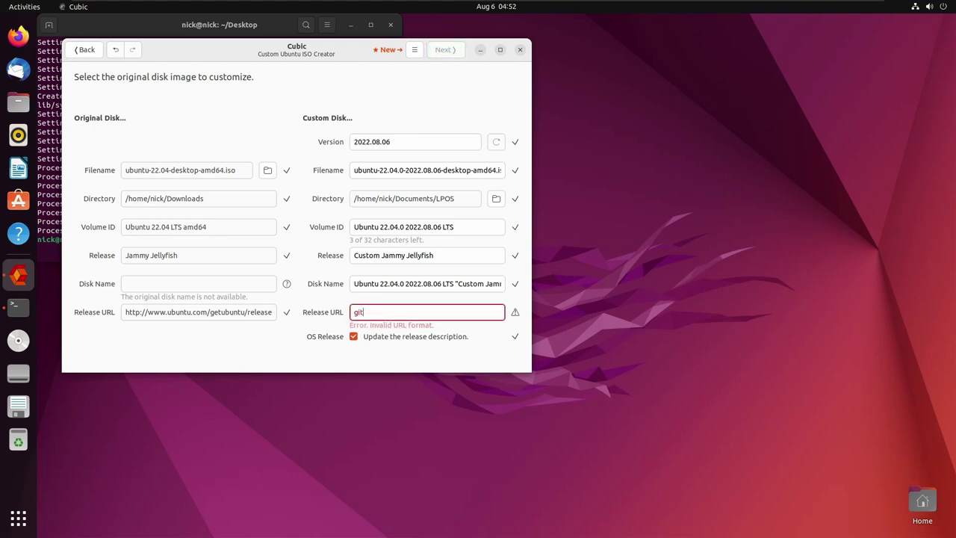
text(https://githuyb)
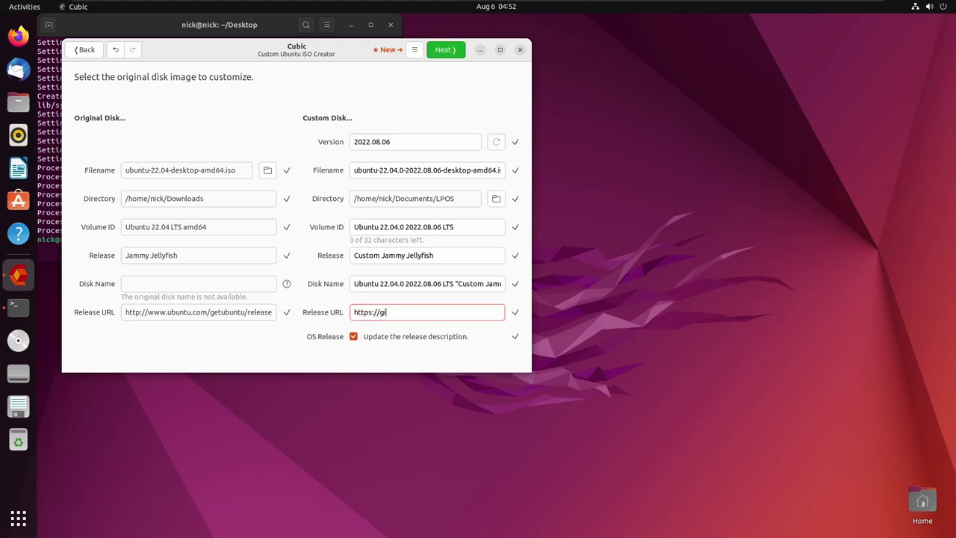
key(BackSpace)
key(BackSpace)
text(b.com/nmatt1/nmatt1)
Step: Set the custom disk's version to LPOS 2022.08.06 and proceed to extracting the original disk
click(359, 171)
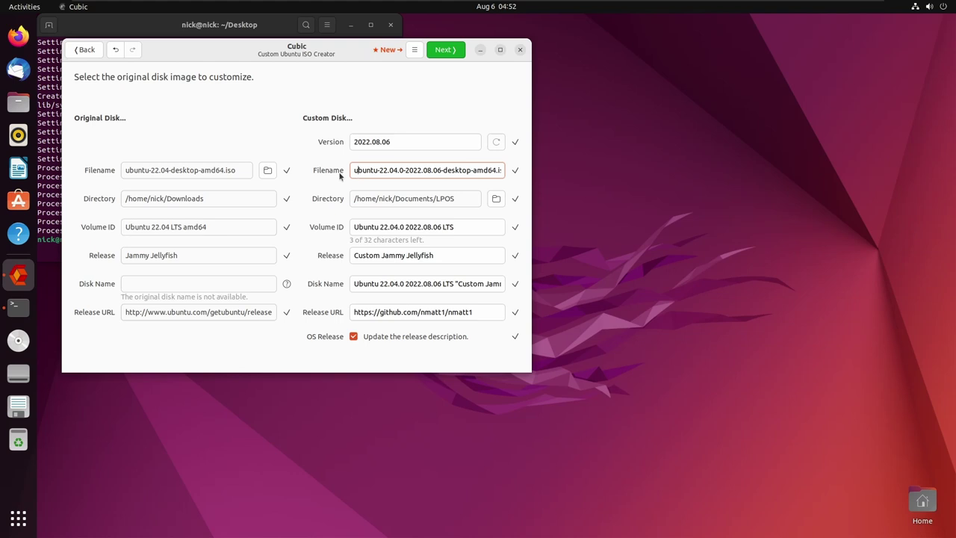
double_click(354, 141)
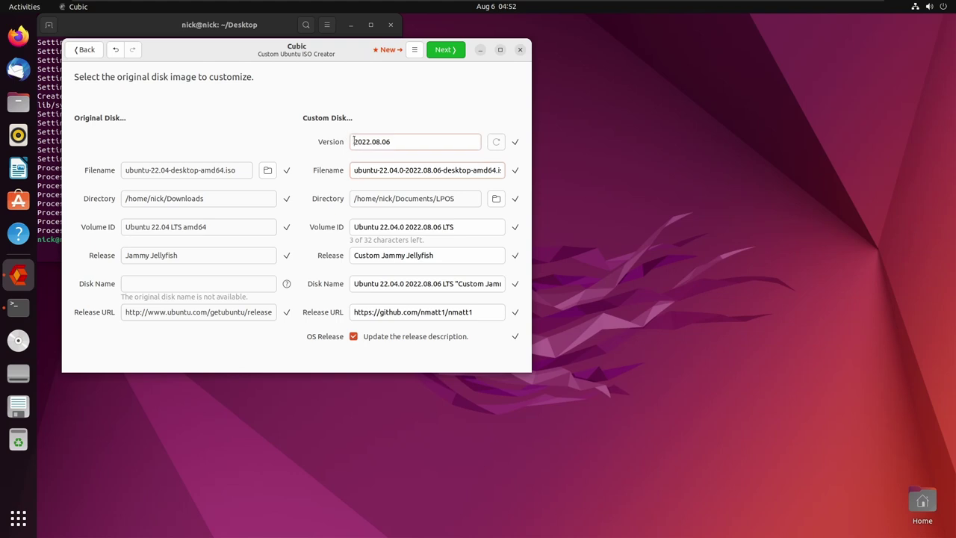
click(354, 141)
text(LOP)
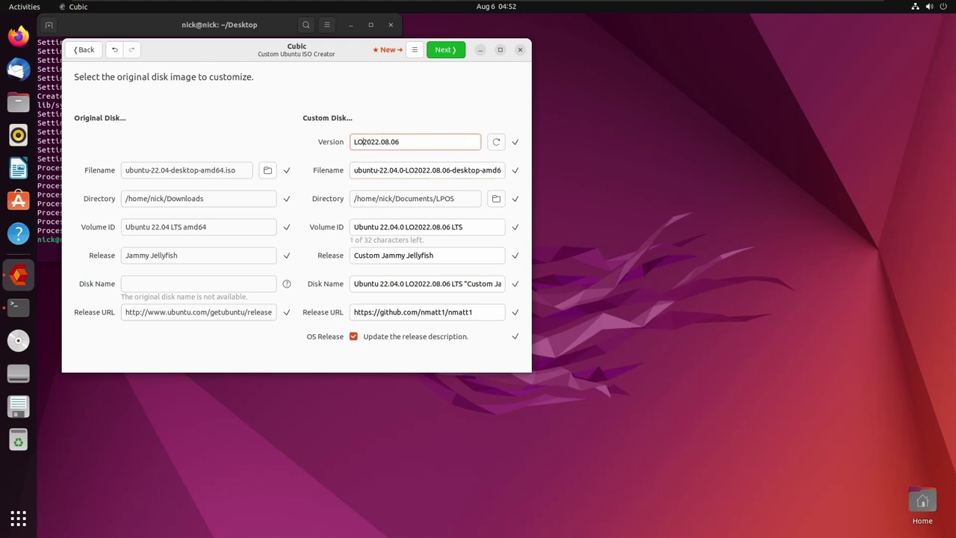
key(BackSpace)
key(BackSpace)
key(BackSpace)
text(LPOS)
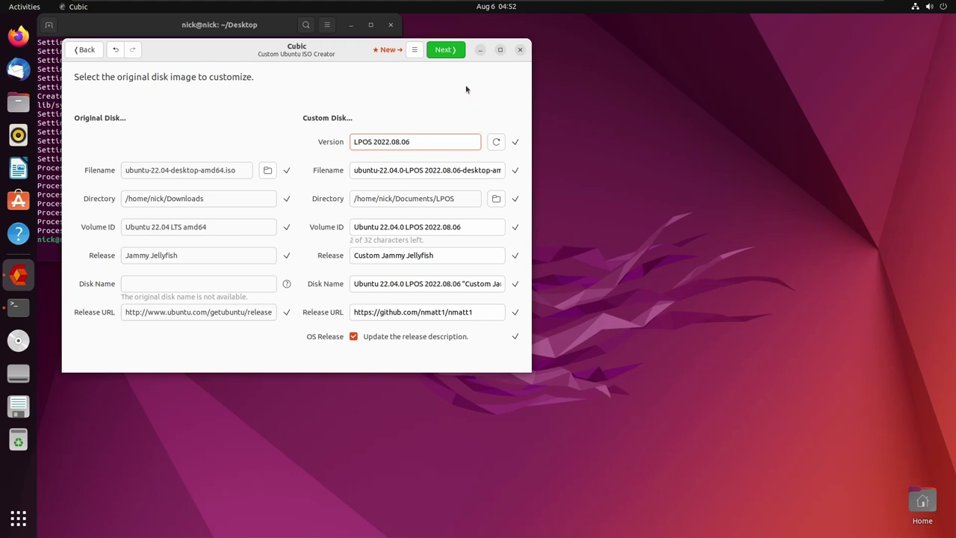
click(451, 52)
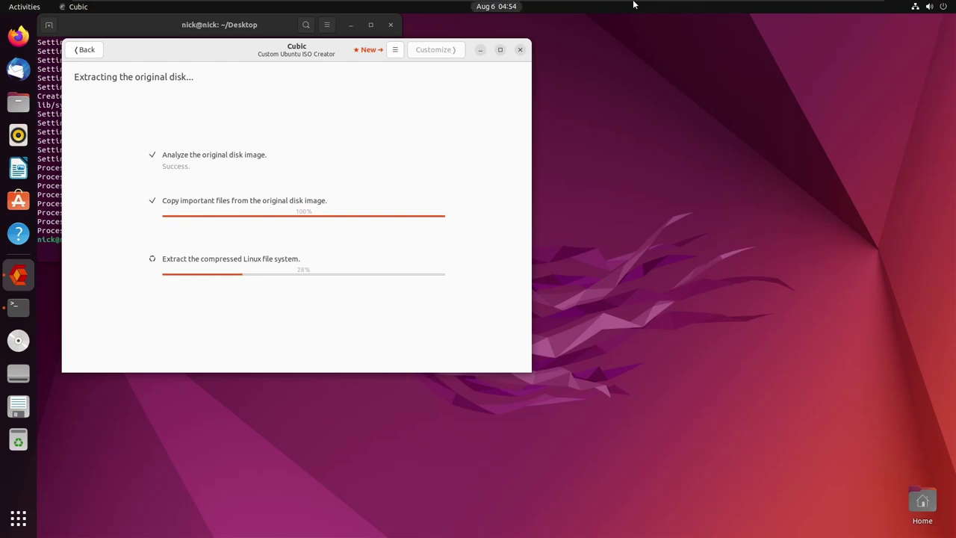
Step: Unlock the LPOS virtual machine with the account password and return to the OwnOS2 virtual machine
click(675, 8)
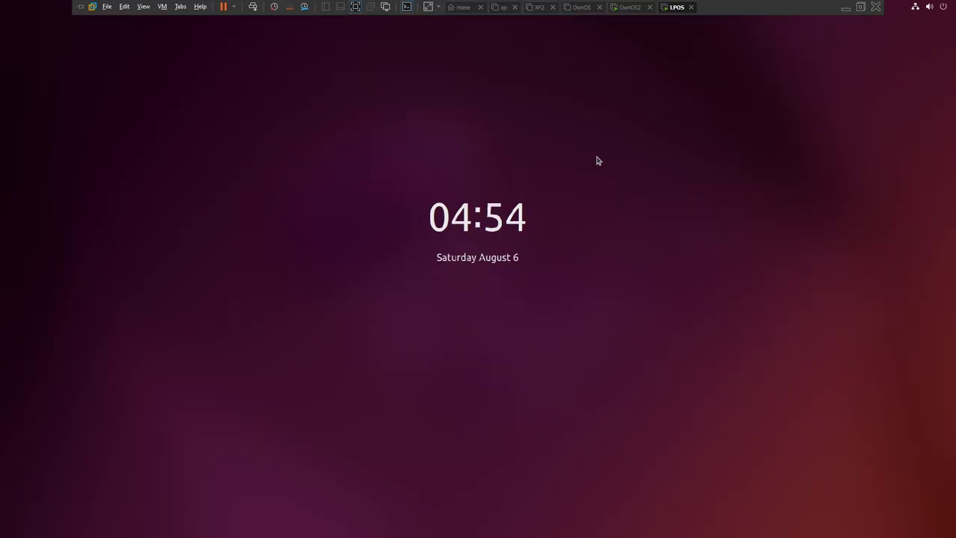
click(521, 242)
text(••••)
key(Return)
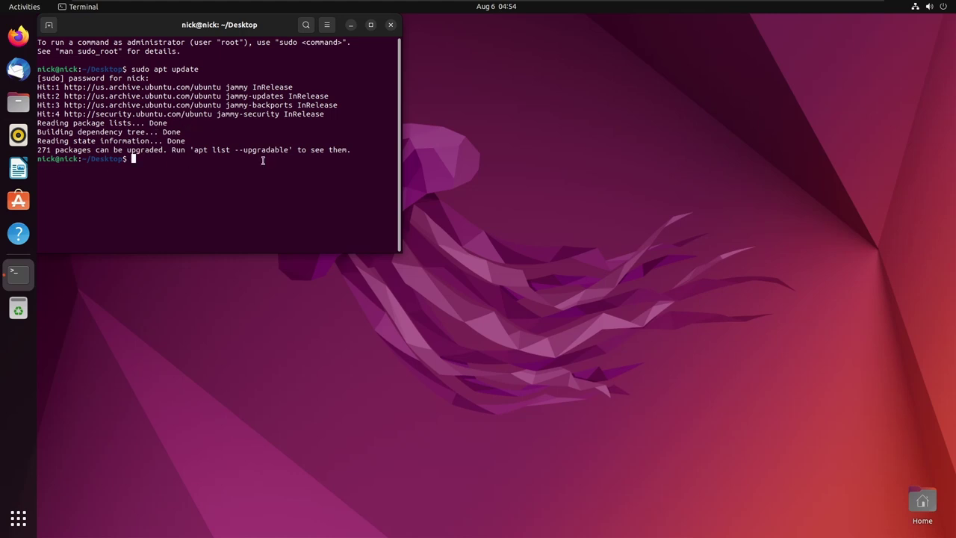
click(631, 8)
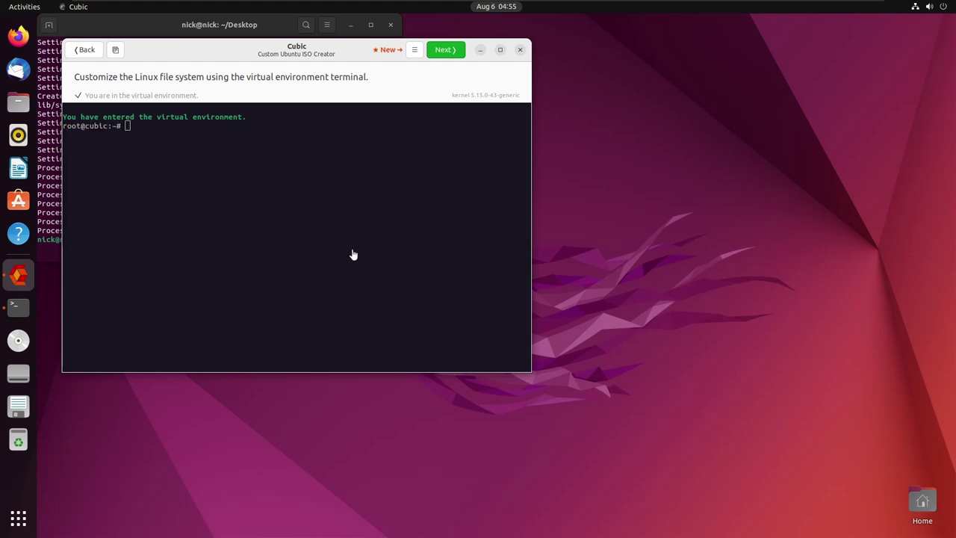
Step: Refresh the package lists in the virtual environment terminal with apt update
click(237, 146)
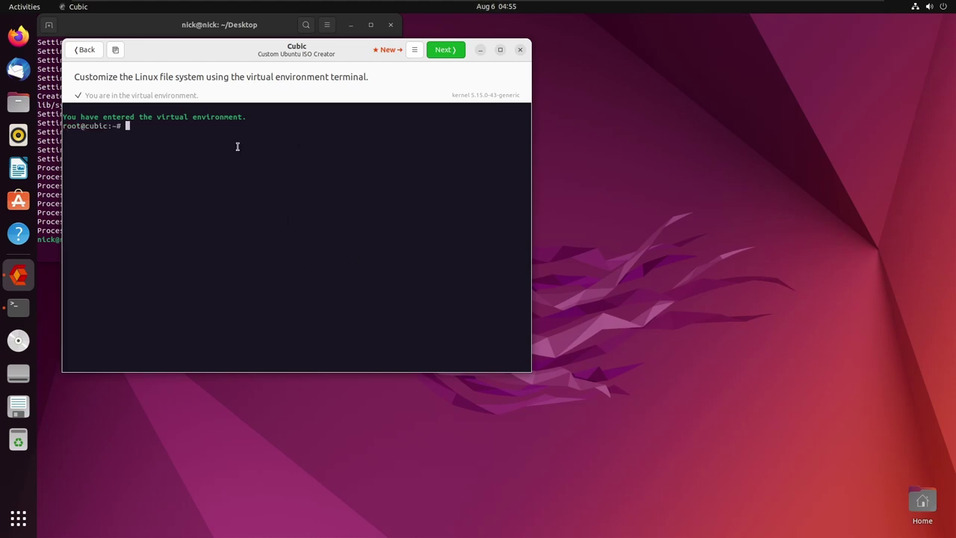
text(apt update)
key(Return)
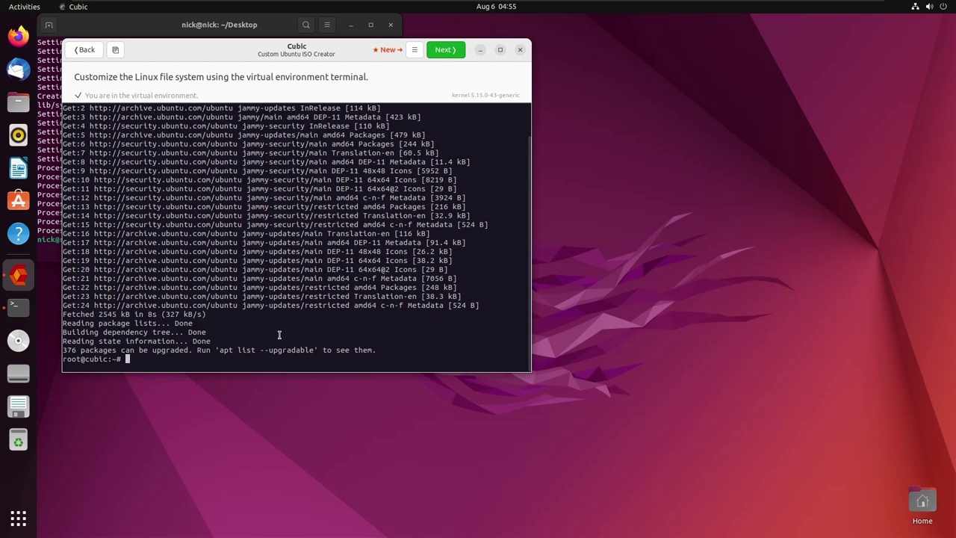
Step: Upgrade the virtual environment's packages with apt upgrade, agree to continue, and maximize the Cubic window
text(u)
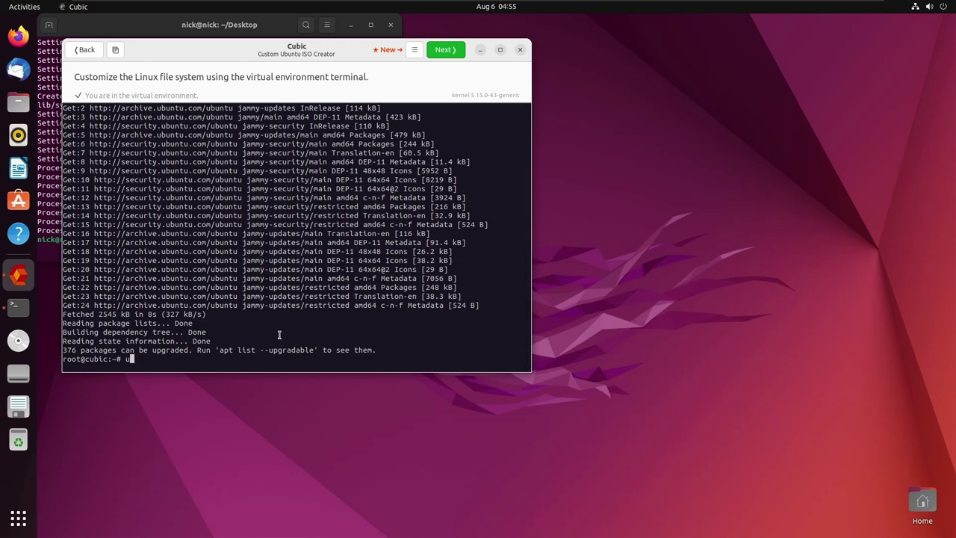
key(BackSpace)
text(apt upgrade)
key(Return)
text(y)
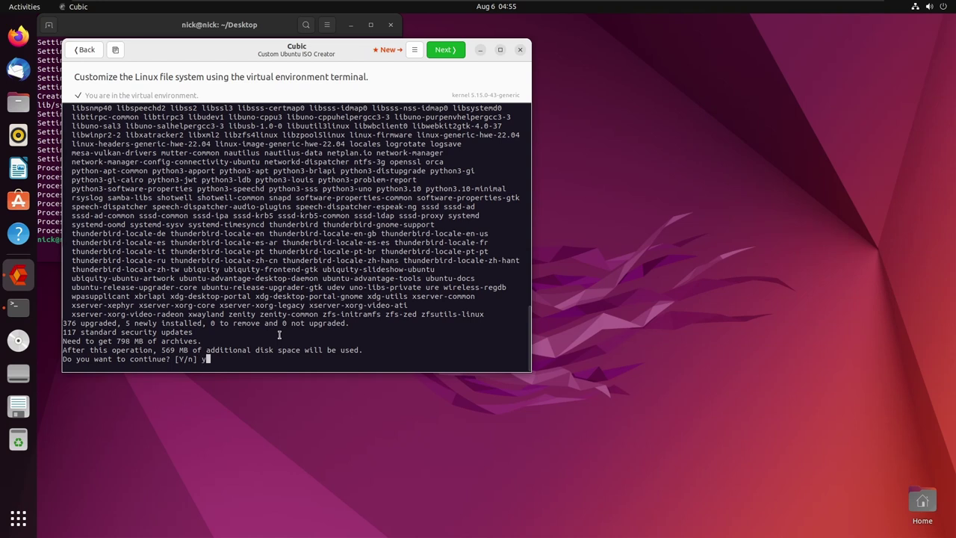
key(Return)
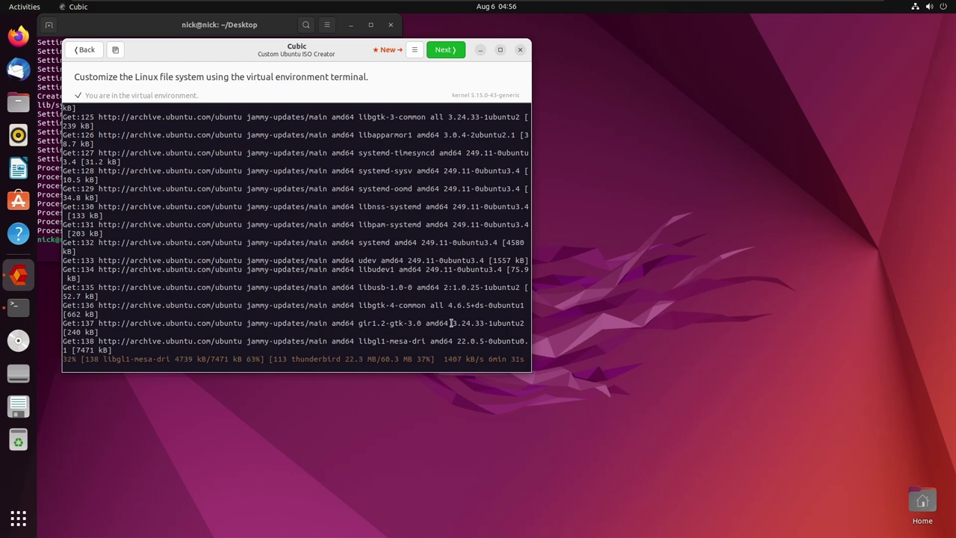
click(499, 49)
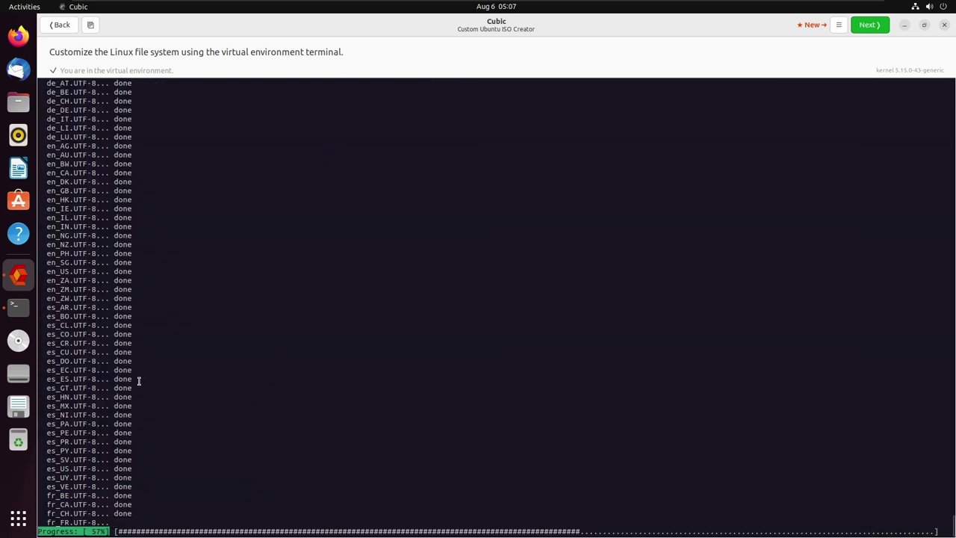
Step: Examine the package unpacking, setup and locale generation output of the running upgrade
drag(138, 380, 154, 379)
scroll(160, 374, up, 2)
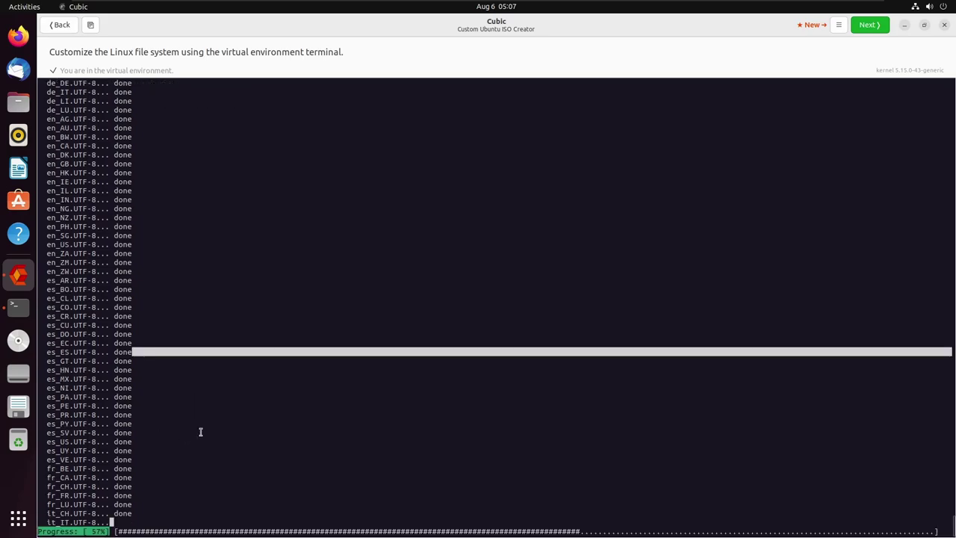
scroll(150, 440, up, 4)
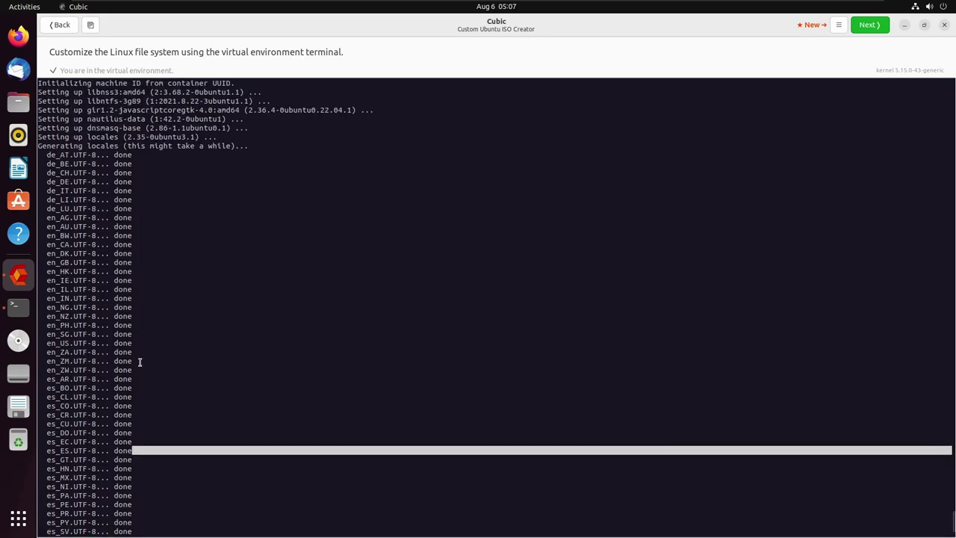
scroll(139, 363, up, 20)
scroll(139, 362, up, 20)
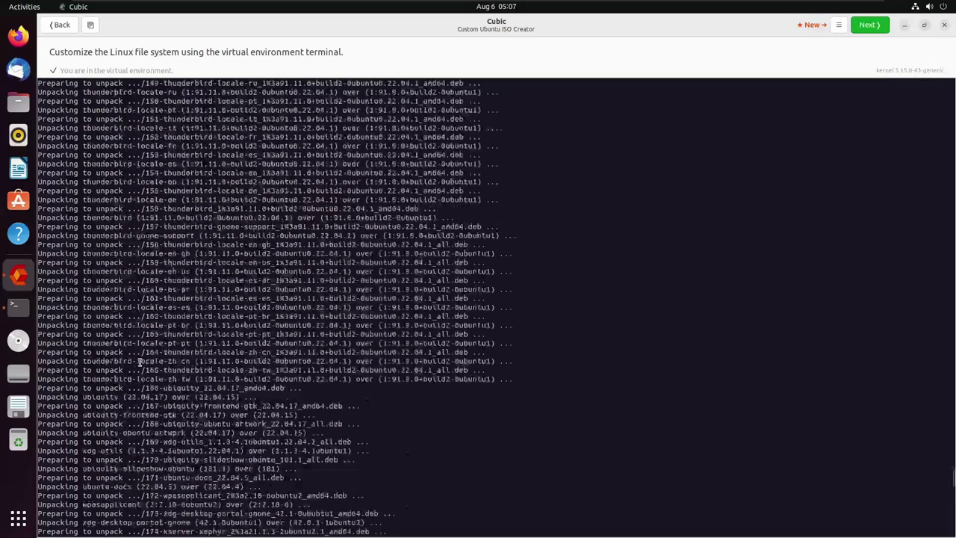
scroll(139, 361, up, 20)
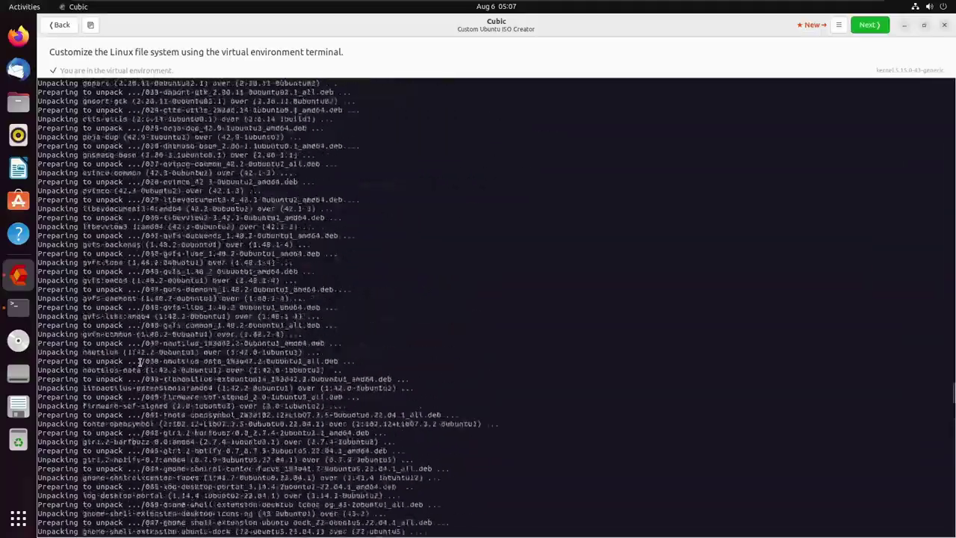
scroll(139, 362, up, 15)
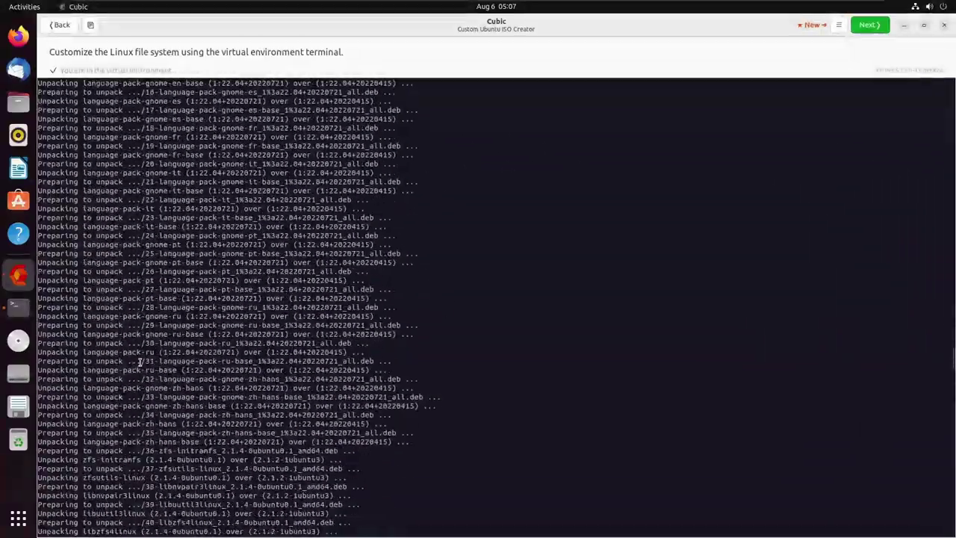
scroll(139, 362, up, 20)
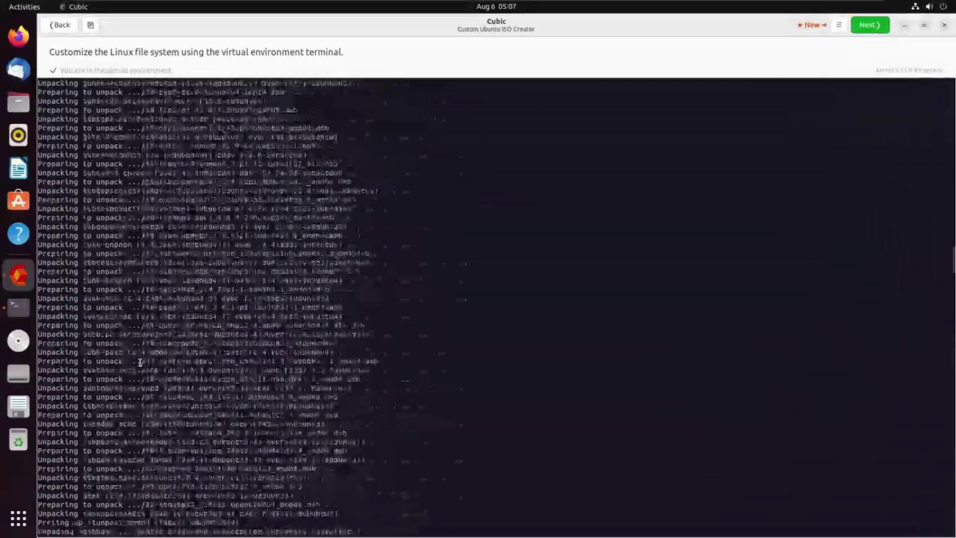
scroll(139, 362, up, 4)
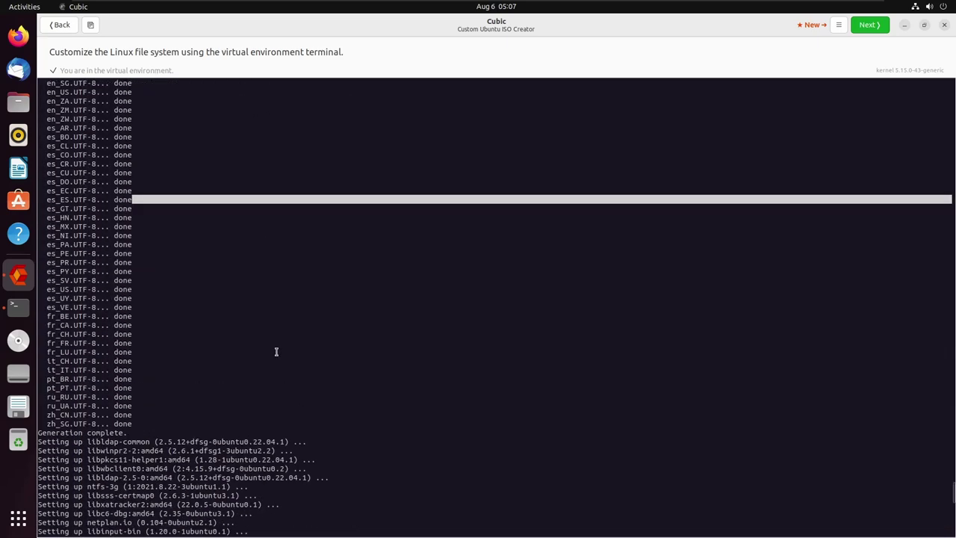
scroll(276, 352, up, 6)
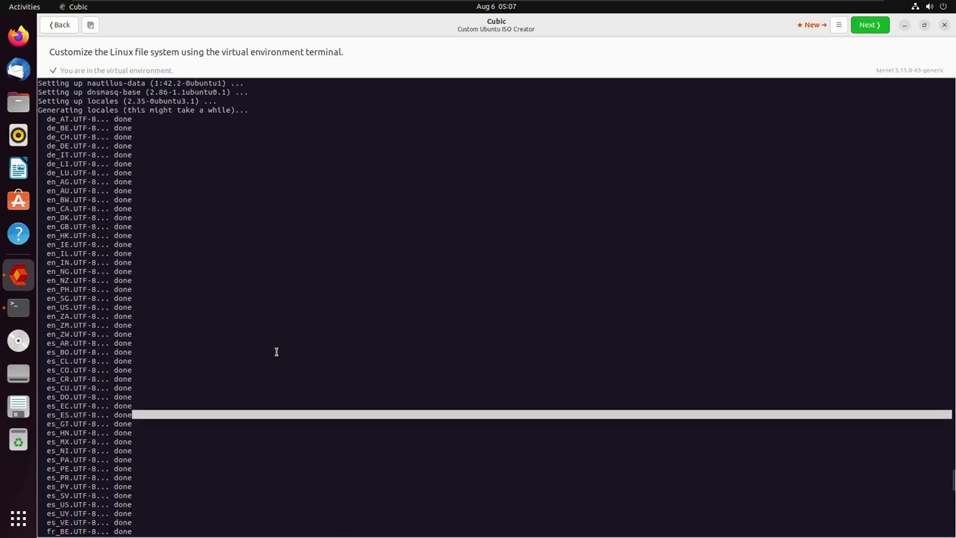
scroll(275, 352, up, 2)
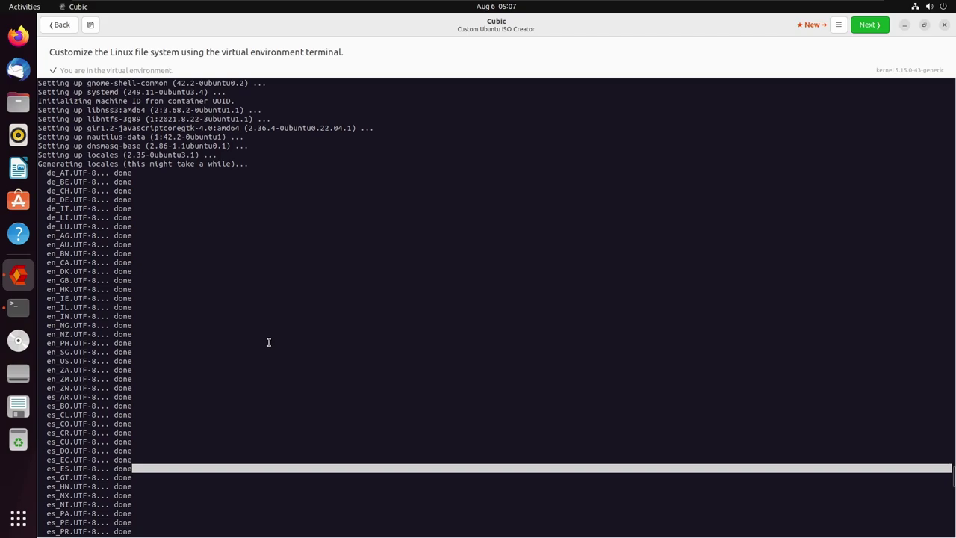
scroll(269, 342, down, 2)
scroll(268, 343, down, 12)
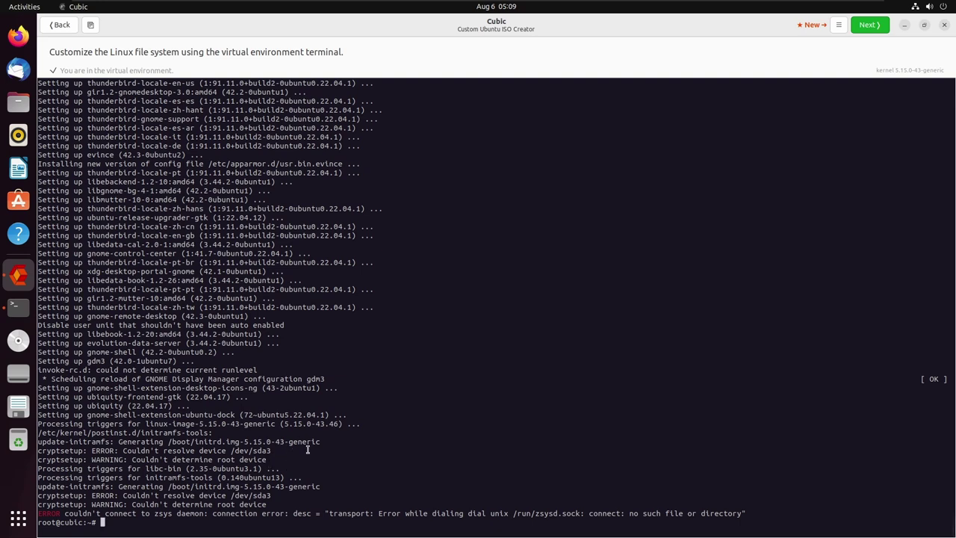
Step: Run apt update again in the virtual environment and proceed to the selection of packages removed during installation
text(apt update)
key(Return)
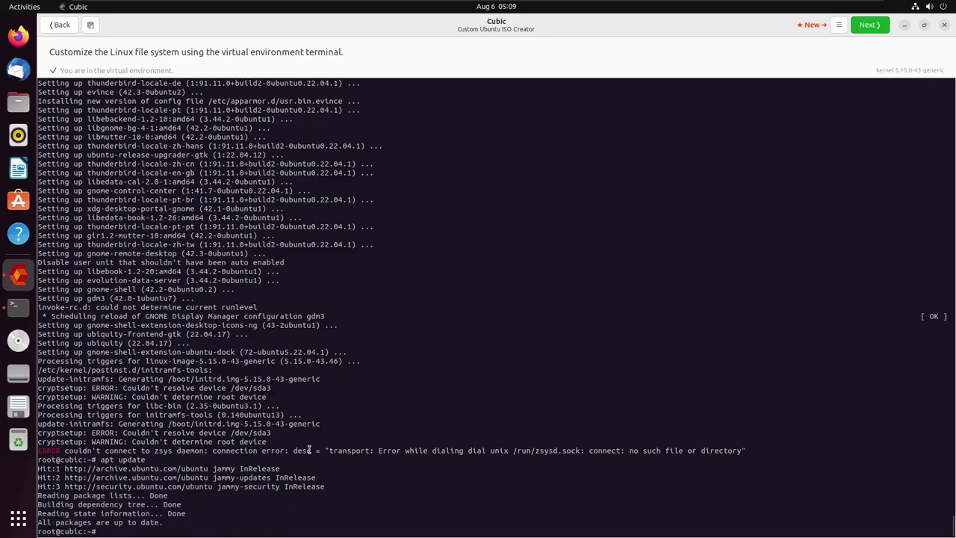
scroll(309, 451, up, 10)
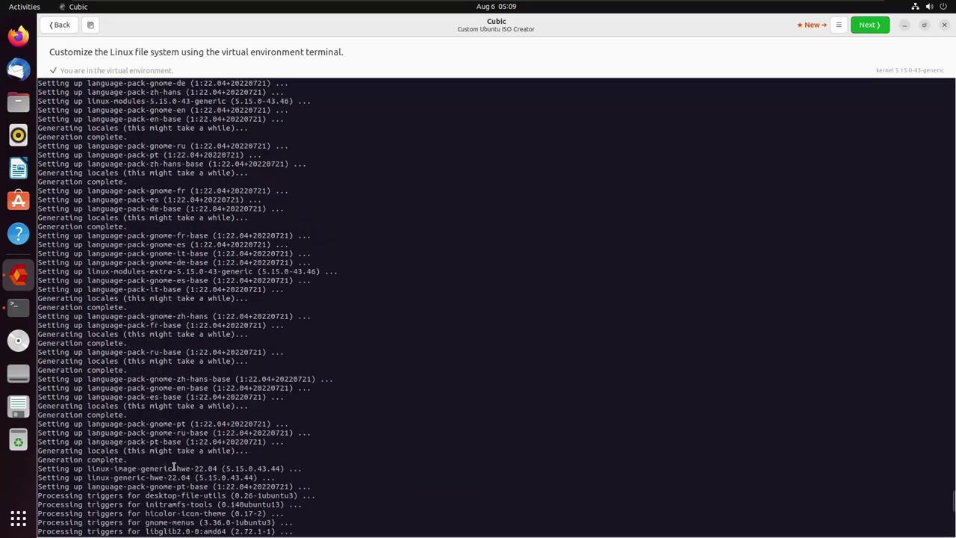
scroll(173, 464, up, 20)
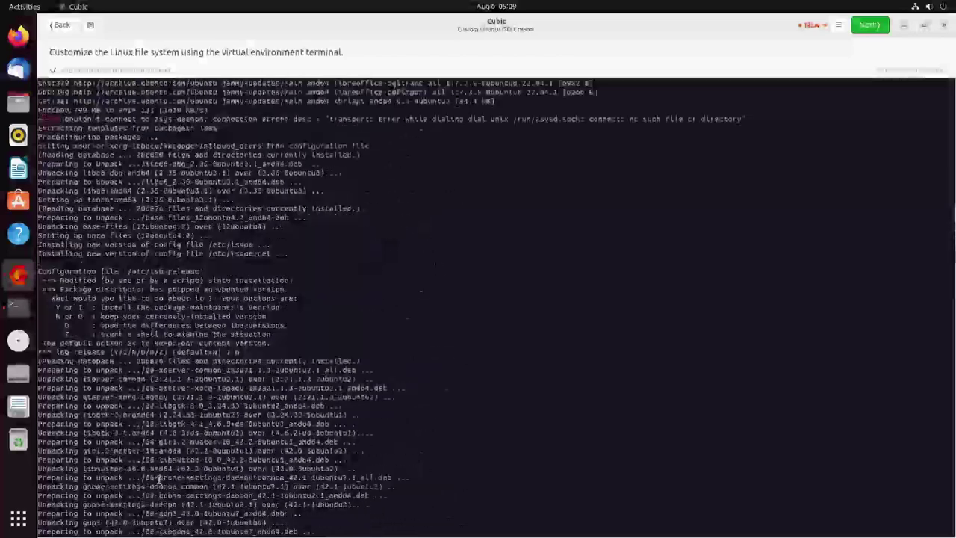
scroll(159, 479, up, 20)
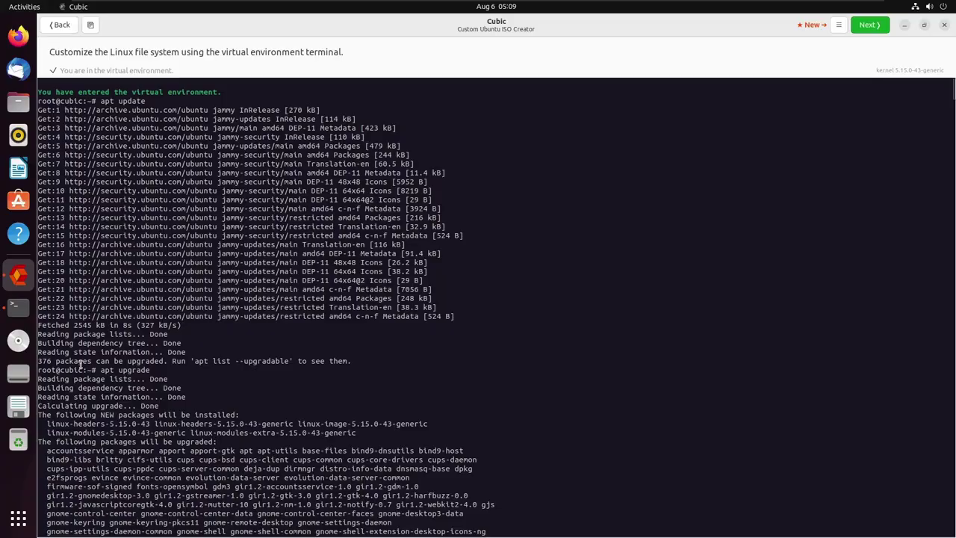
scroll(75, 364, down, 20)
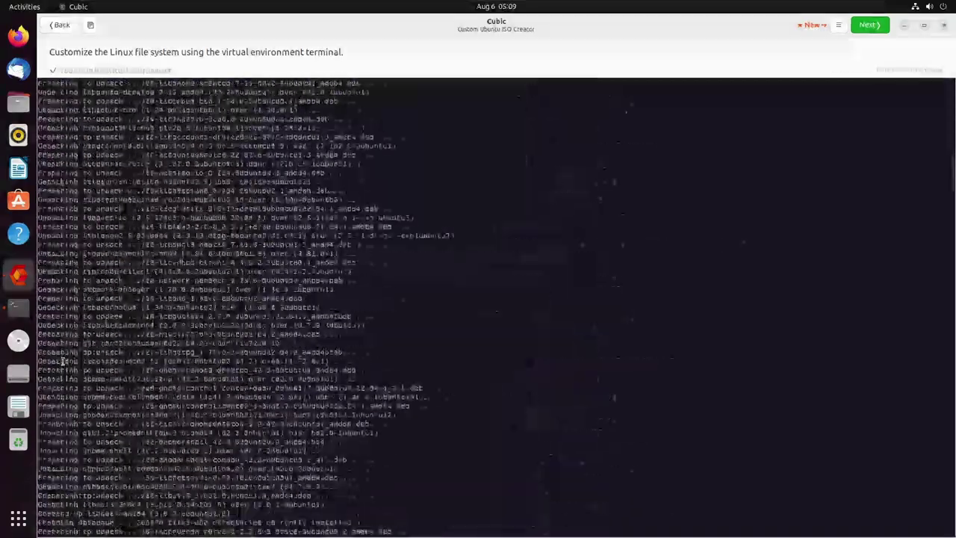
scroll(63, 361, down, 20)
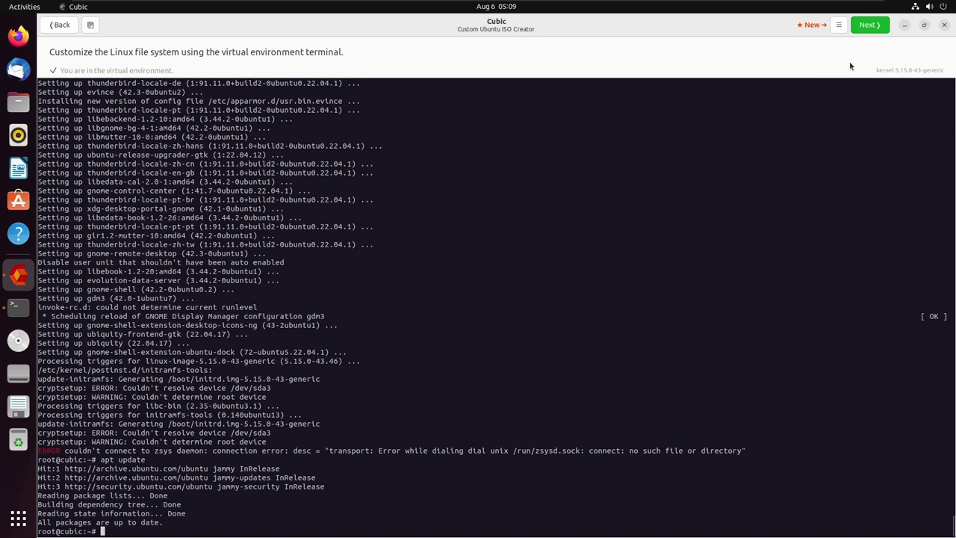
click(869, 25)
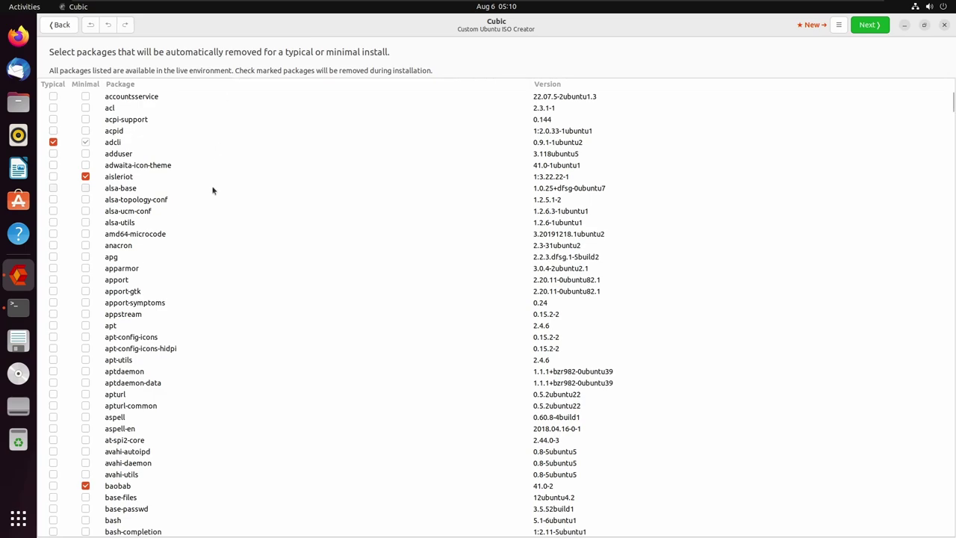
Step: Examine which packages are marked for automatic removal in the typical and minimal installs, down to the gnome and grub packages
scroll(212, 191, down, 10)
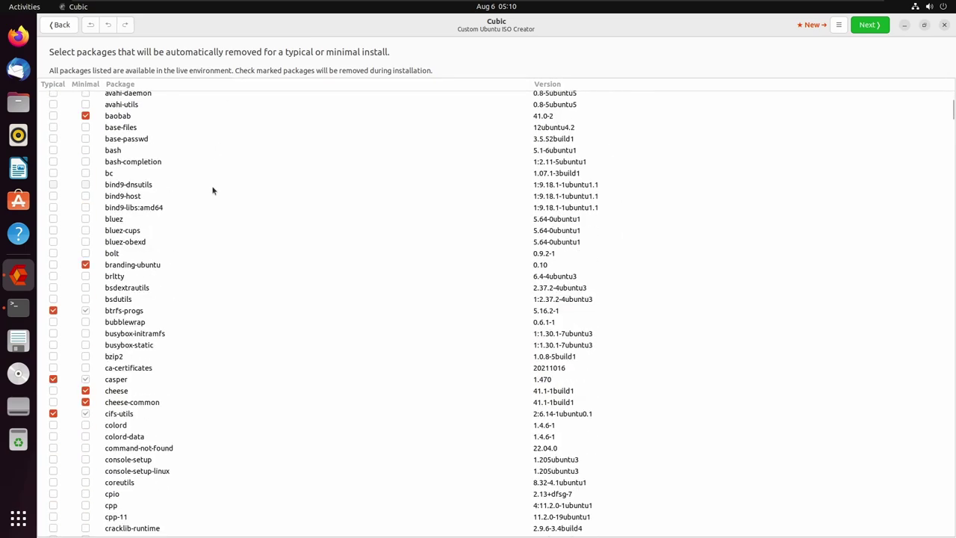
scroll(212, 190, down, 1)
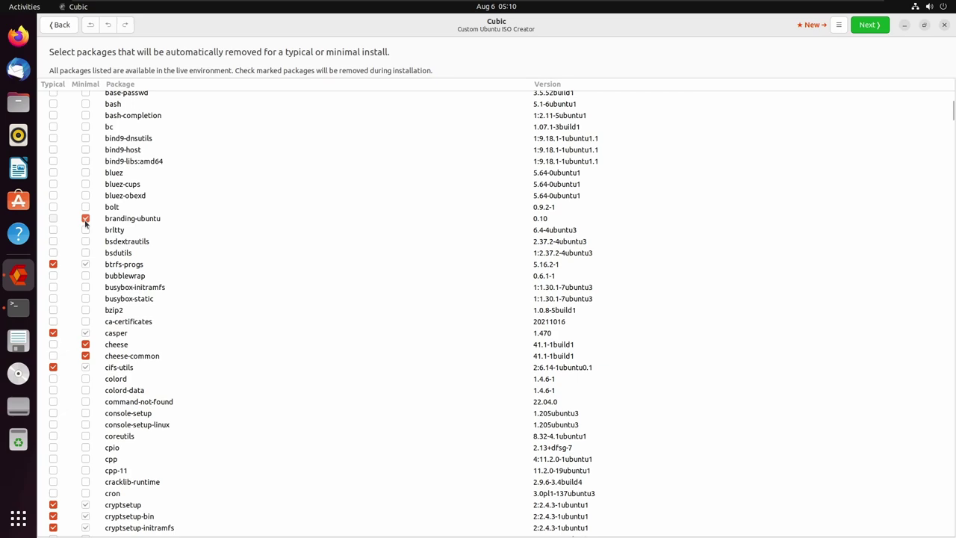
scroll(85, 222, down, 3)
scroll(86, 222, down, 2)
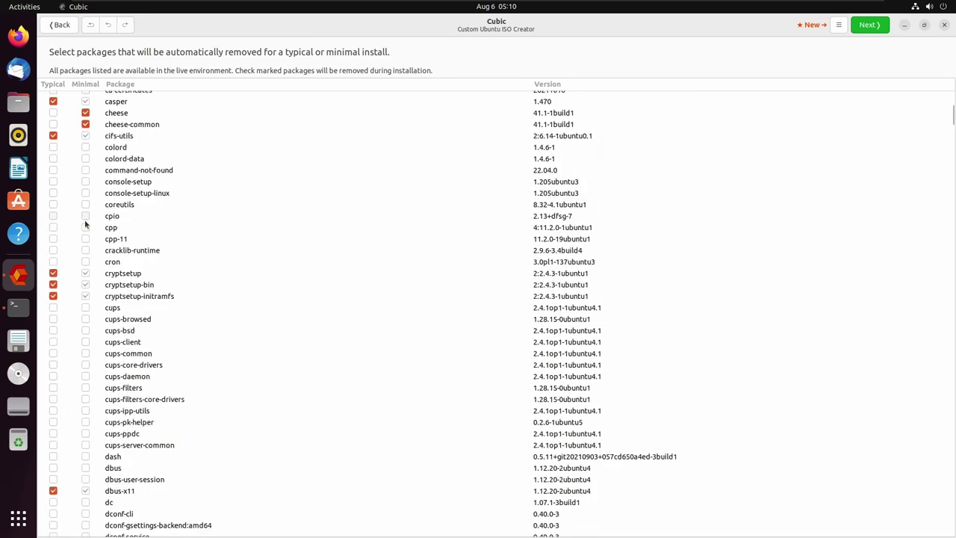
scroll(136, 311, down, 3)
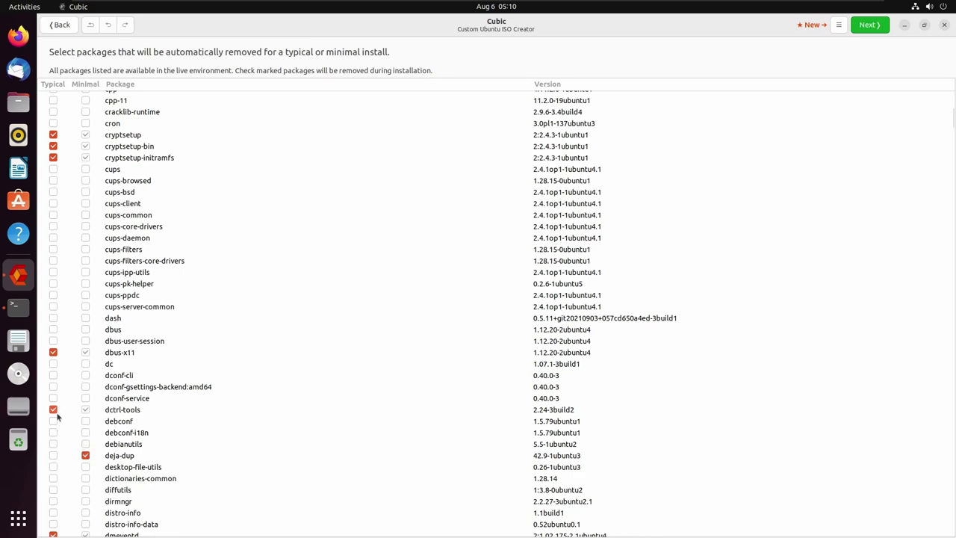
scroll(57, 417, down, 8)
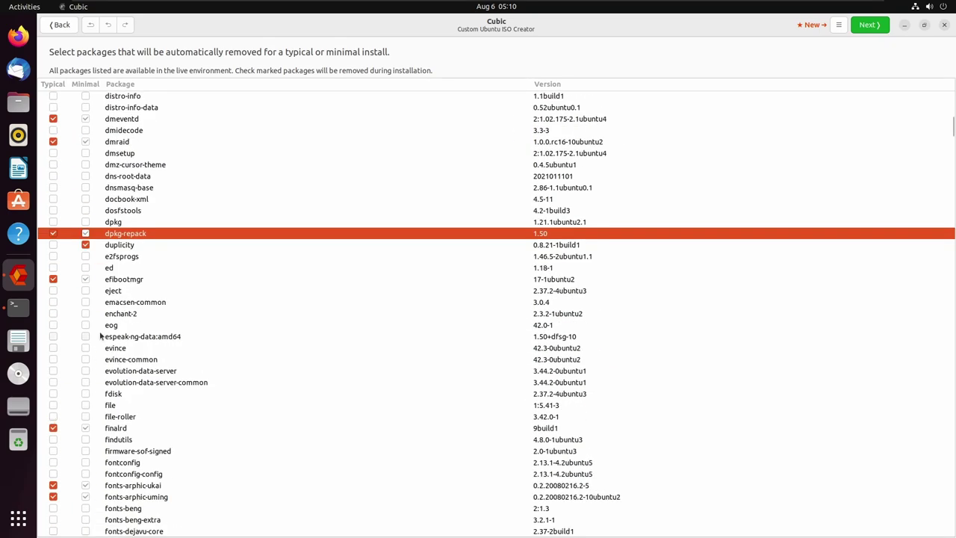
scroll(159, 250, down, 6)
scroll(160, 253, down, 20)
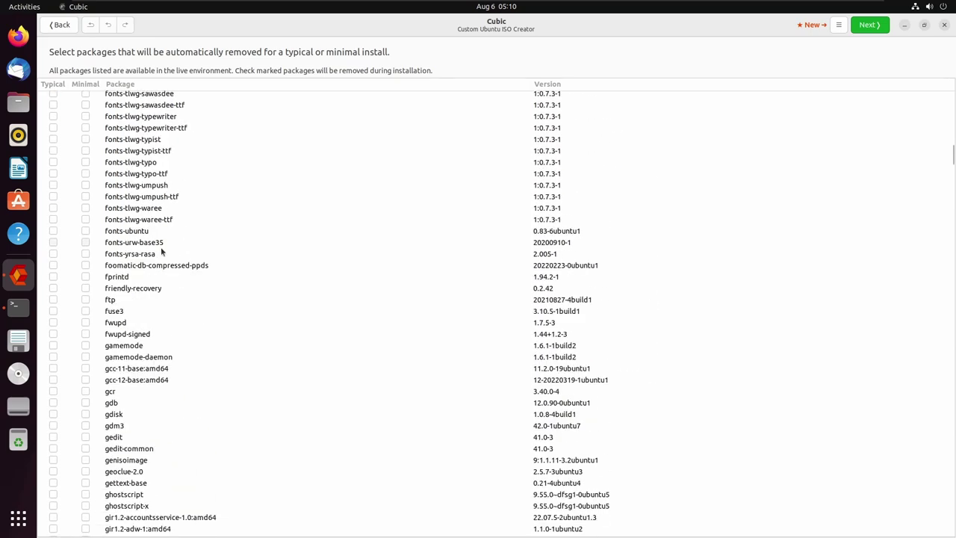
scroll(162, 252, up, 3)
scroll(162, 252, up, 4)
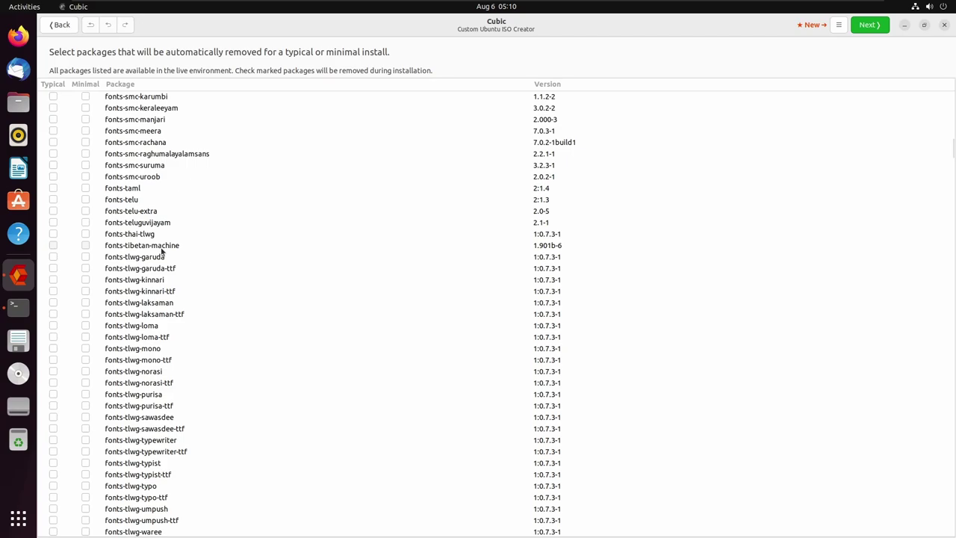
scroll(161, 252, down, 9)
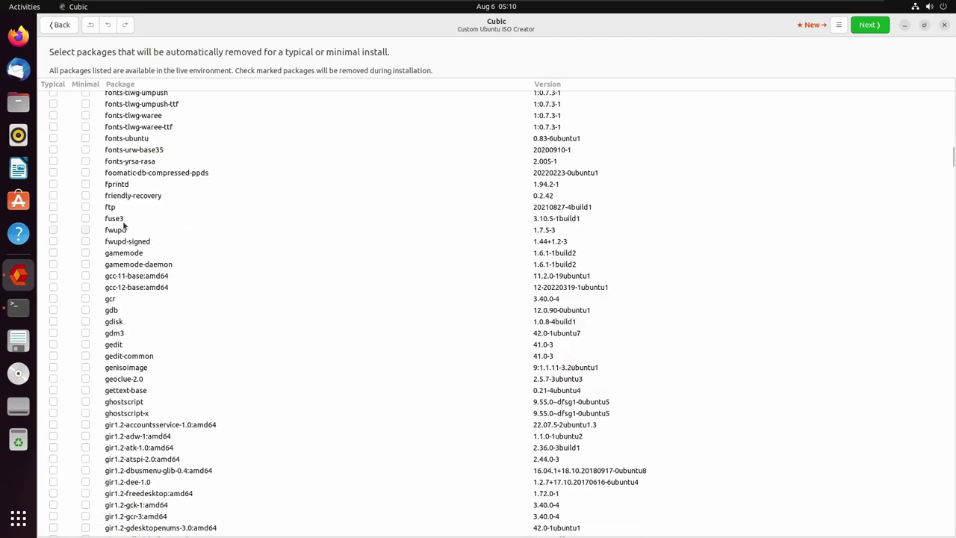
scroll(139, 269, down, 17)
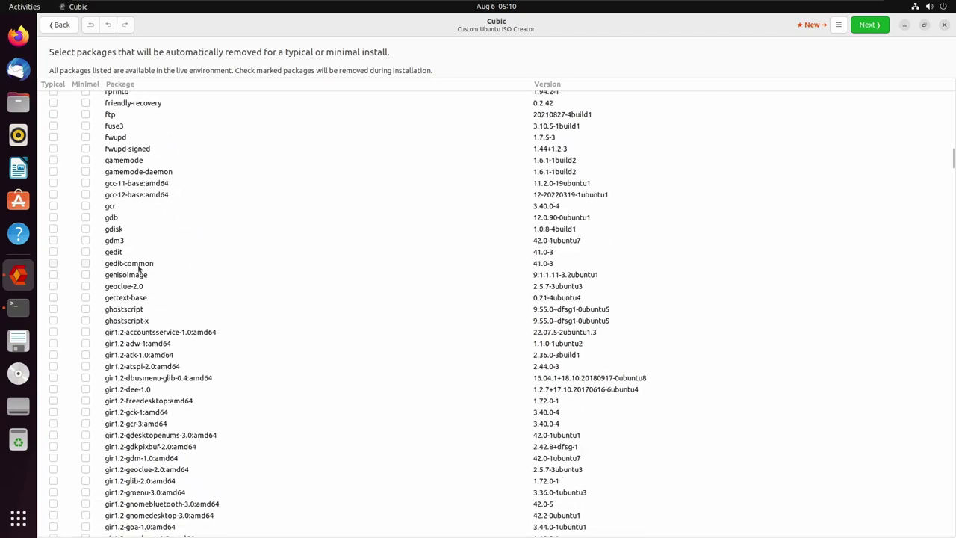
scroll(304, 243, down, 8)
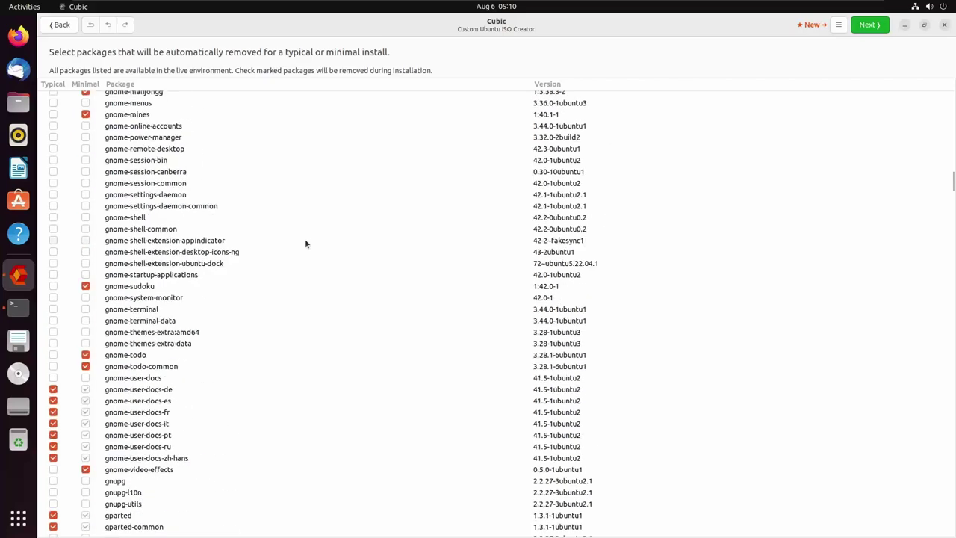
scroll(309, 240, up, 4)
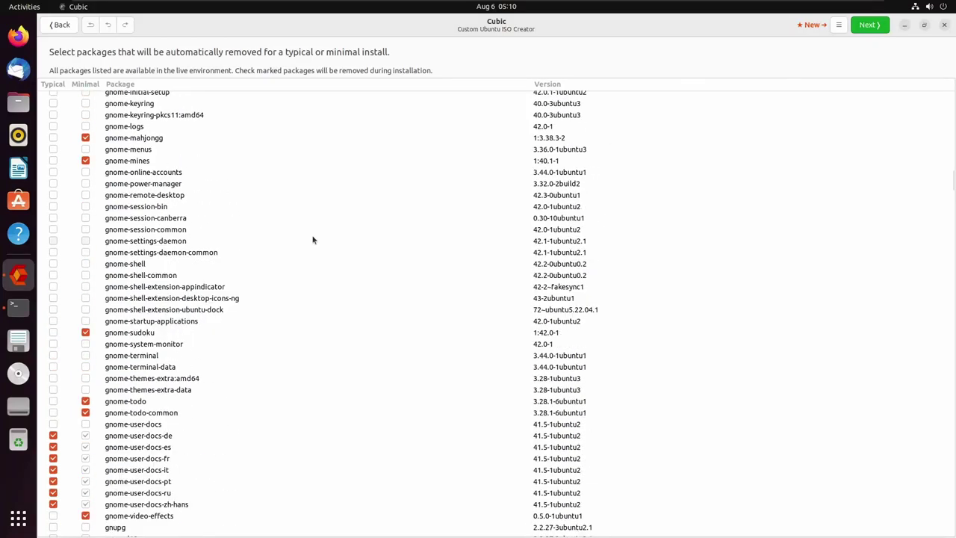
scroll(313, 240, down, 5)
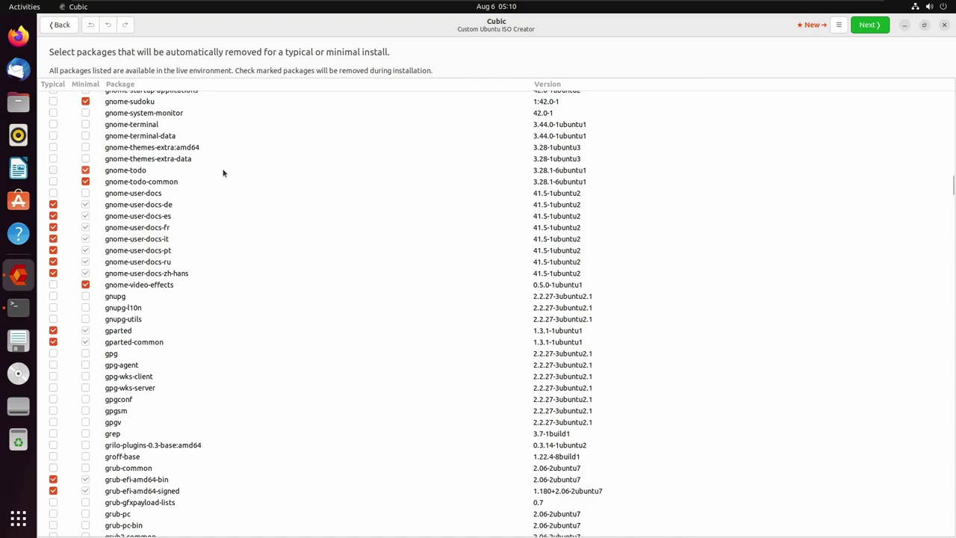
Step: Examine the rest of the package removal list through the xserver packages and back up to the ubiquity and totem entries
scroll(223, 174, down, 4)
scroll(167, 236, up, 2)
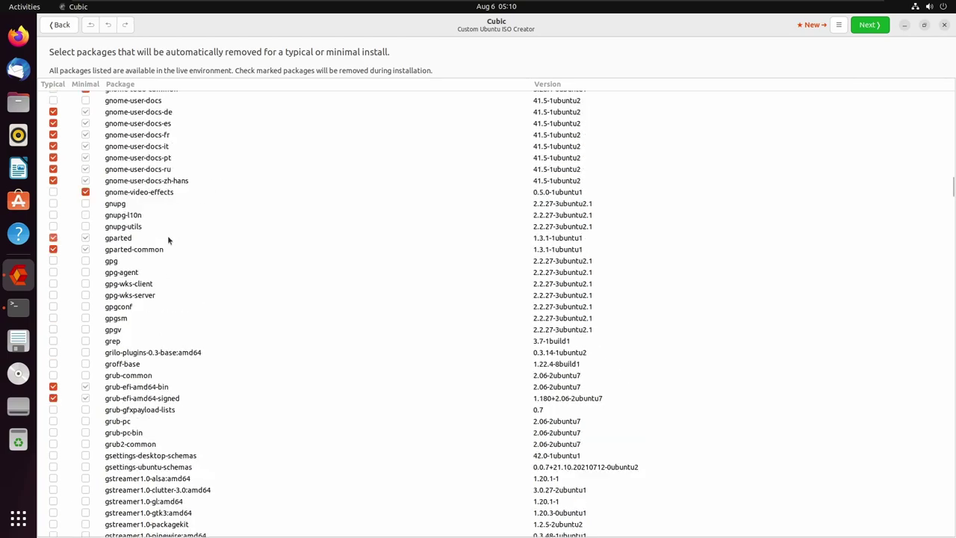
scroll(138, 334, down, 14)
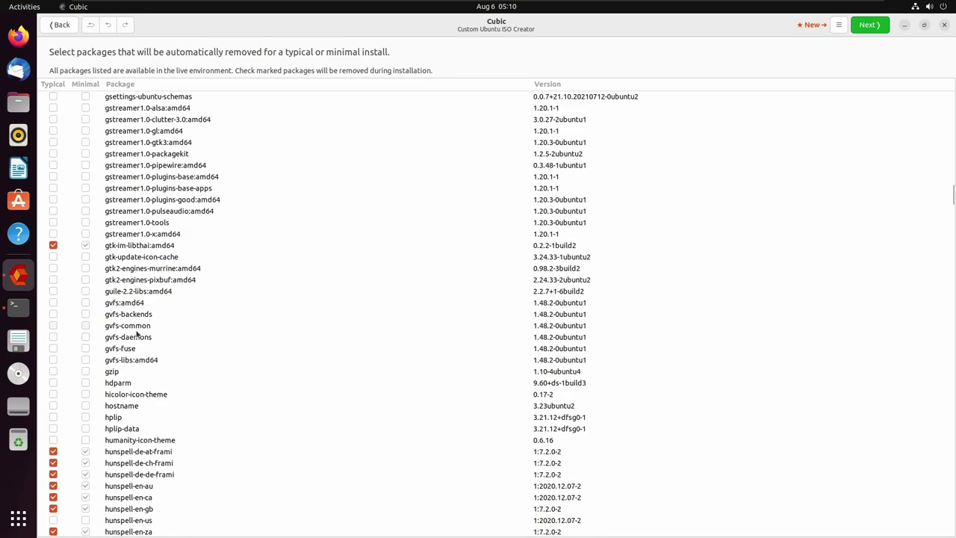
scroll(138, 334, down, 20)
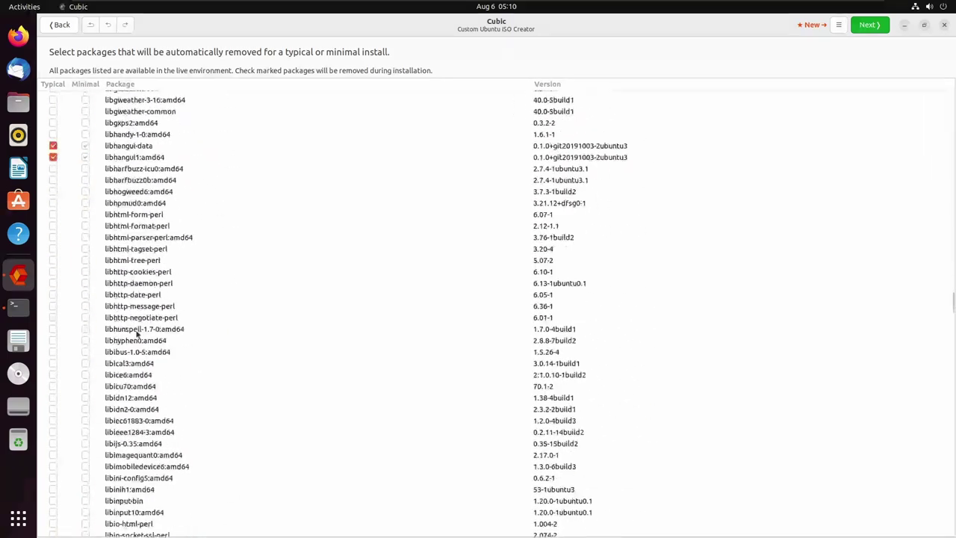
scroll(137, 335, down, 20)
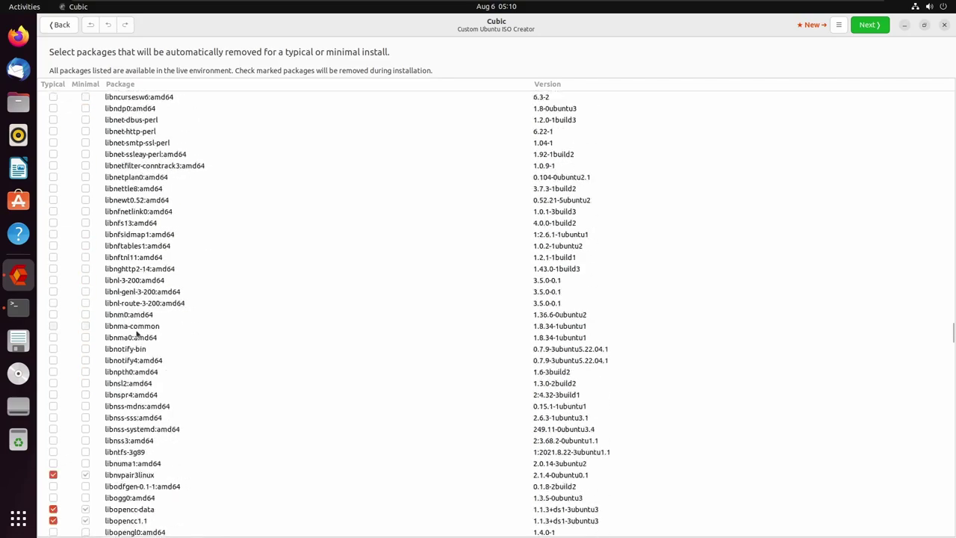
scroll(135, 335, down, 20)
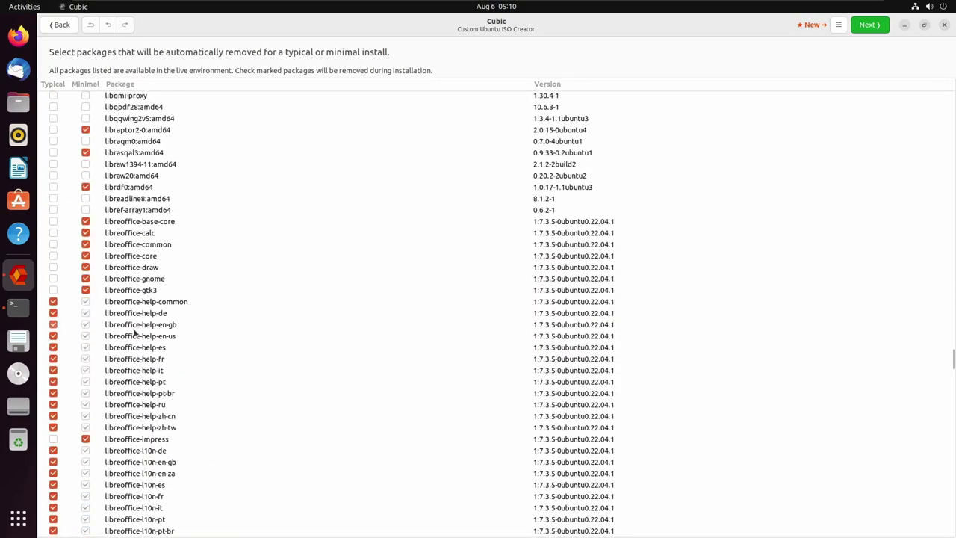
scroll(135, 335, down, 20)
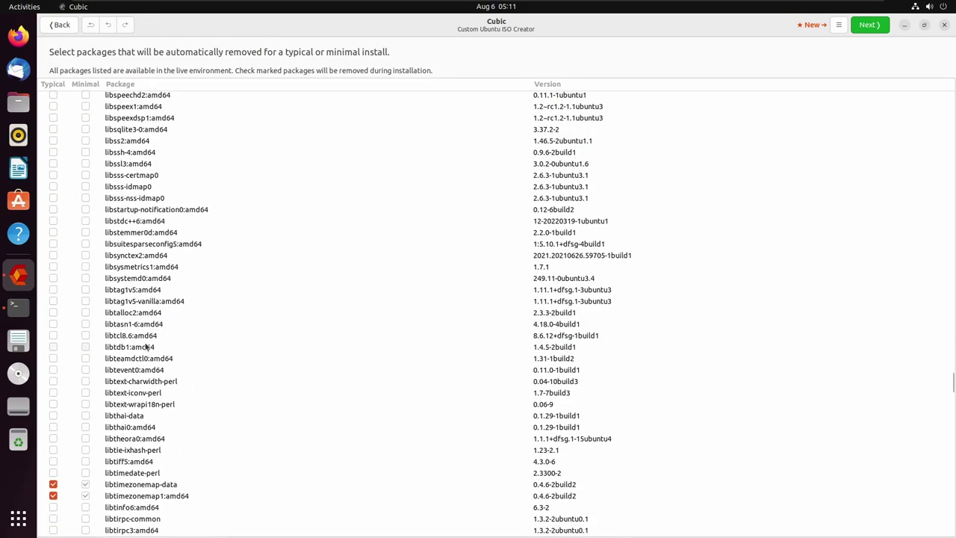
scroll(146, 345, down, 20)
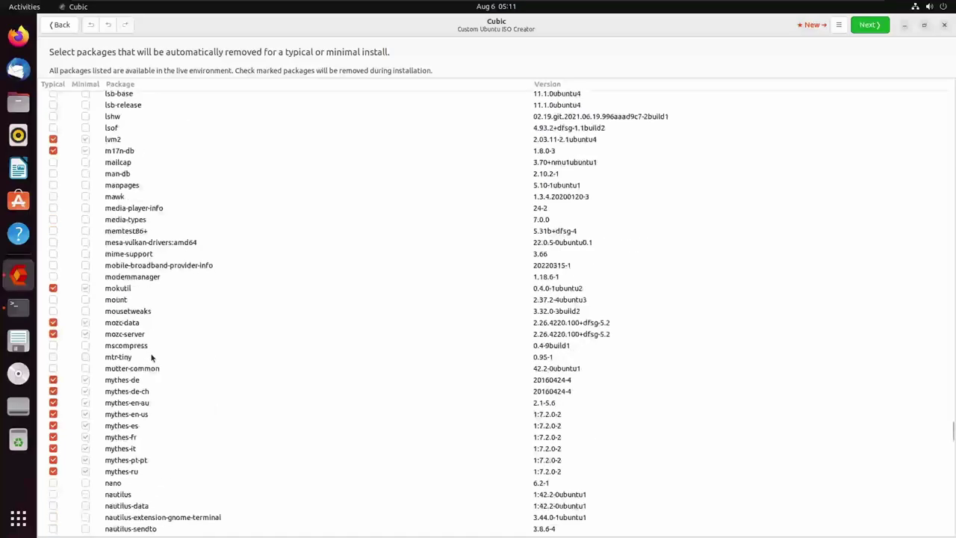
scroll(151, 359, down, 20)
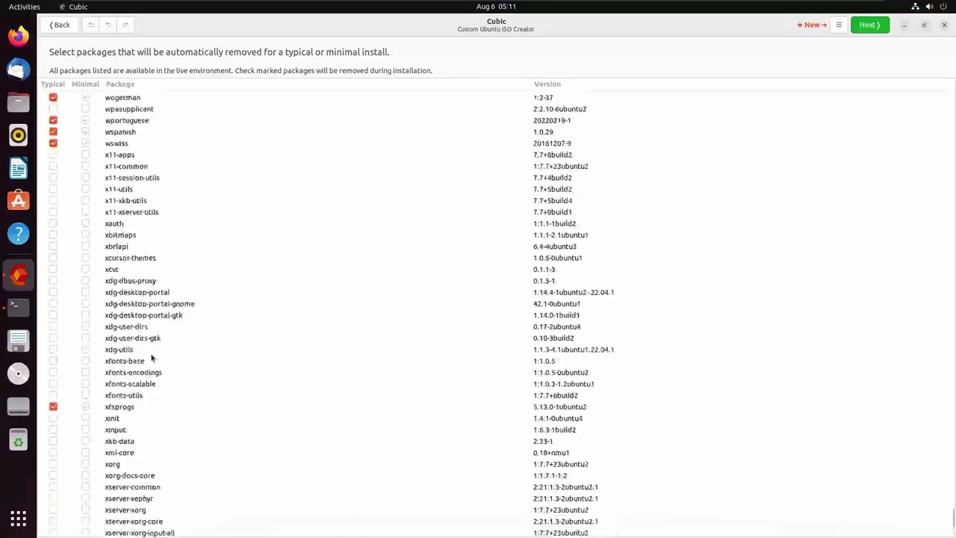
scroll(151, 359, down, 10)
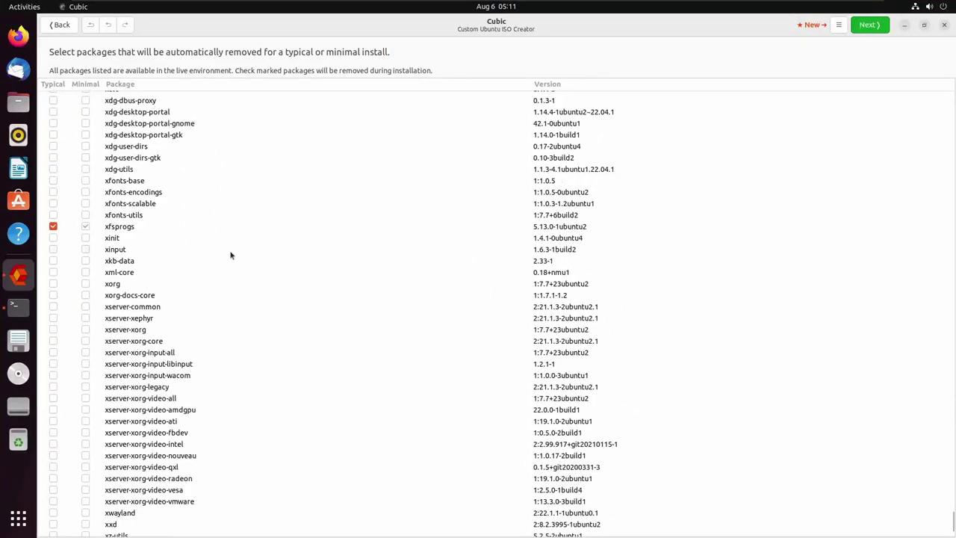
scroll(181, 491, up, 10)
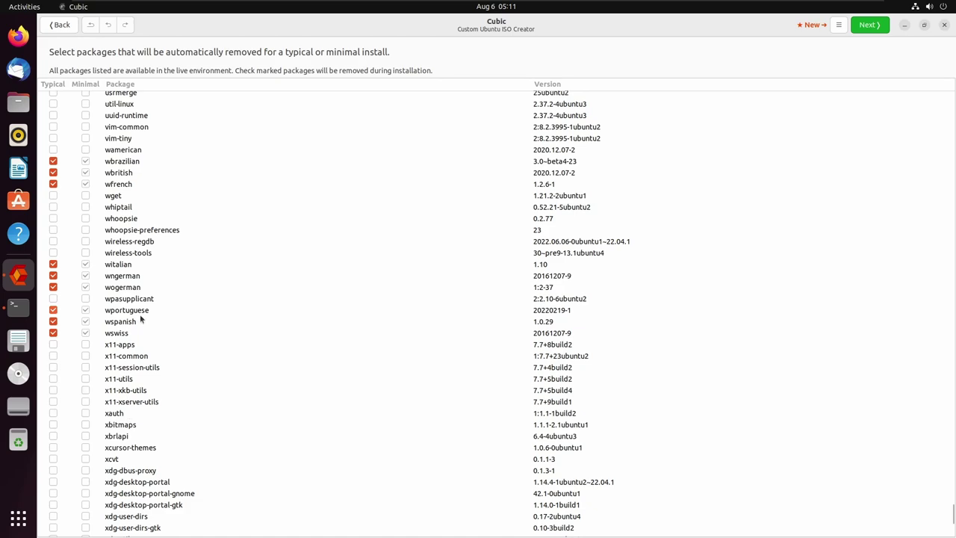
scroll(124, 168, up, 3)
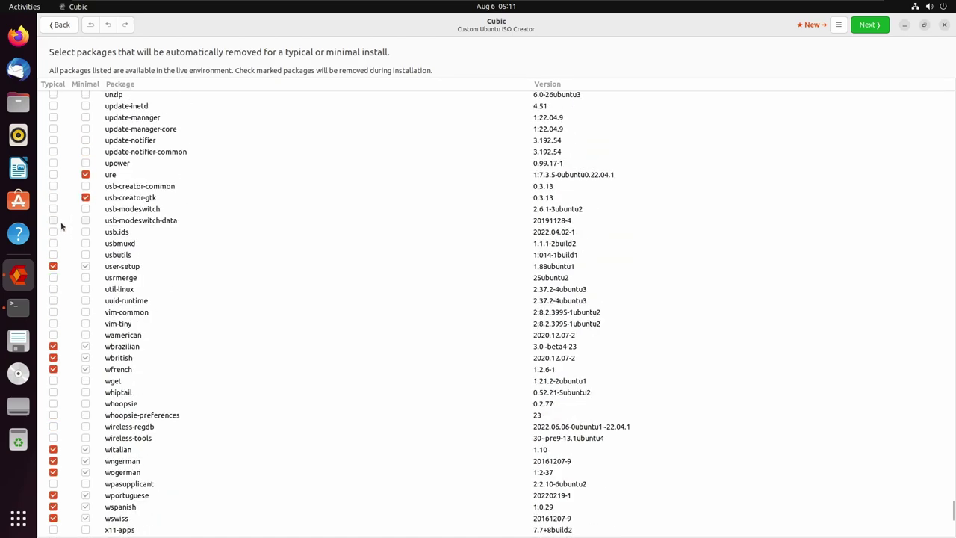
scroll(103, 165, up, 8)
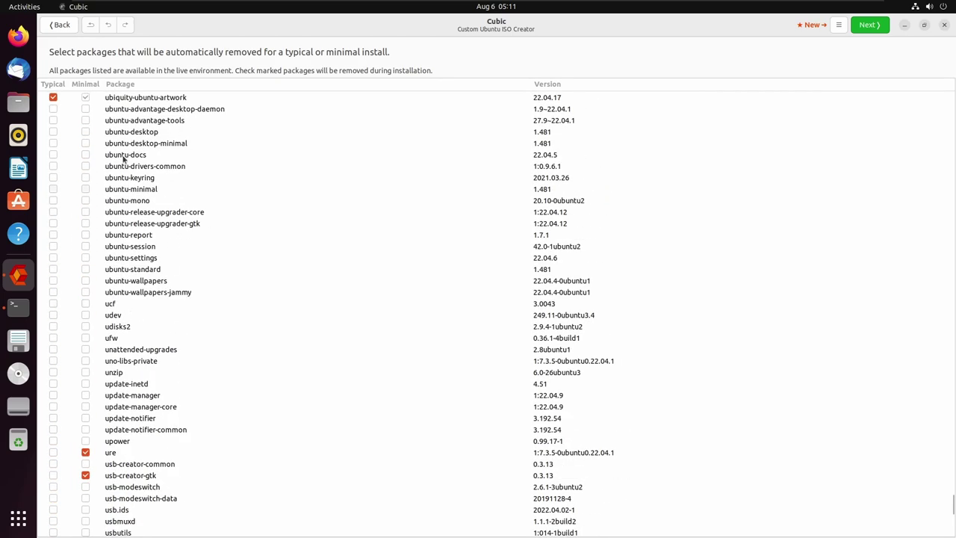
scroll(124, 156, up, 3)
scroll(171, 160, up, 3)
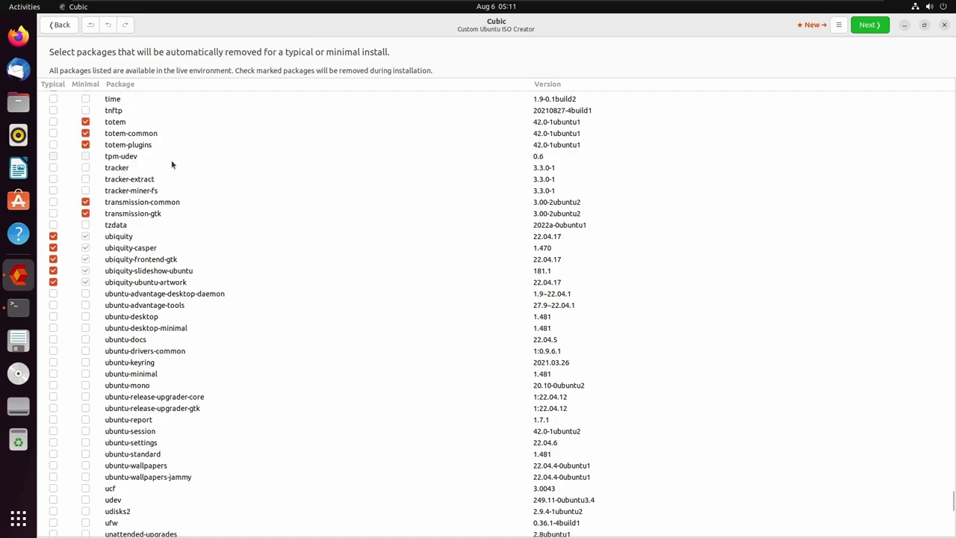
Step: Proceed to the advanced options and review the kernel, preseed and disk boot configurations
click(869, 25)
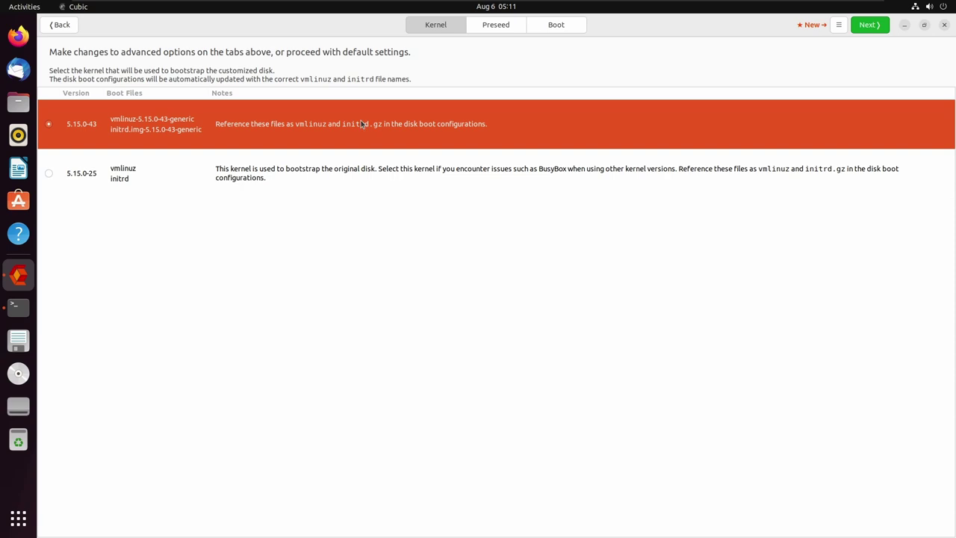
click(515, 26)
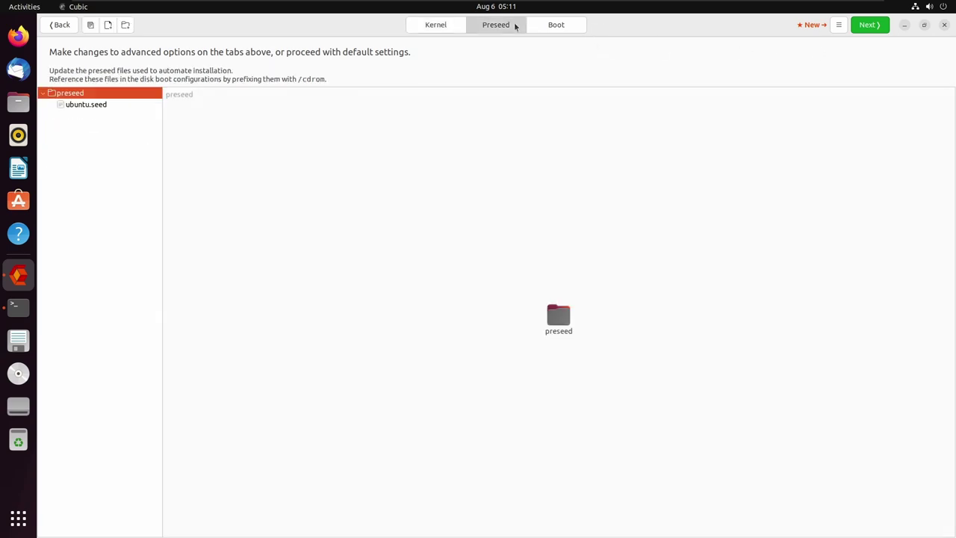
click(551, 27)
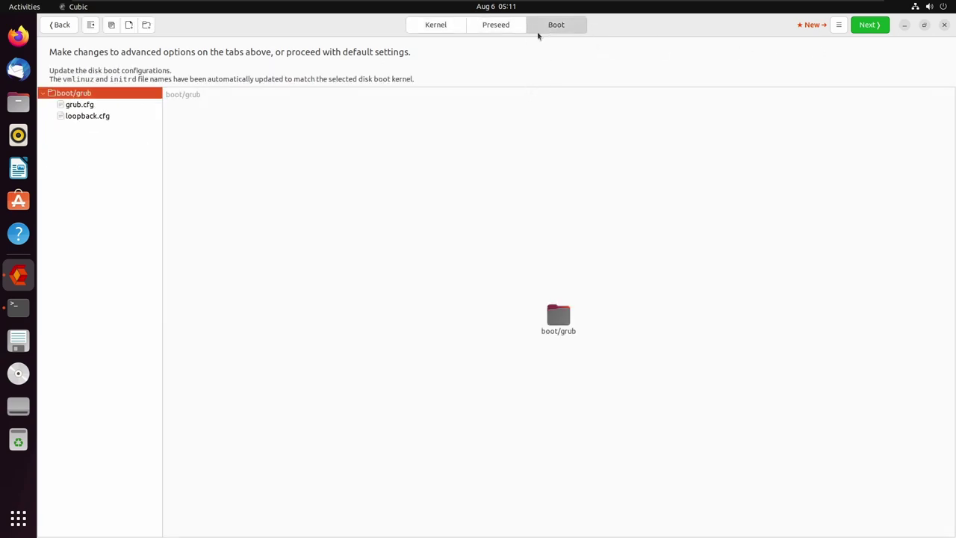
click(437, 27)
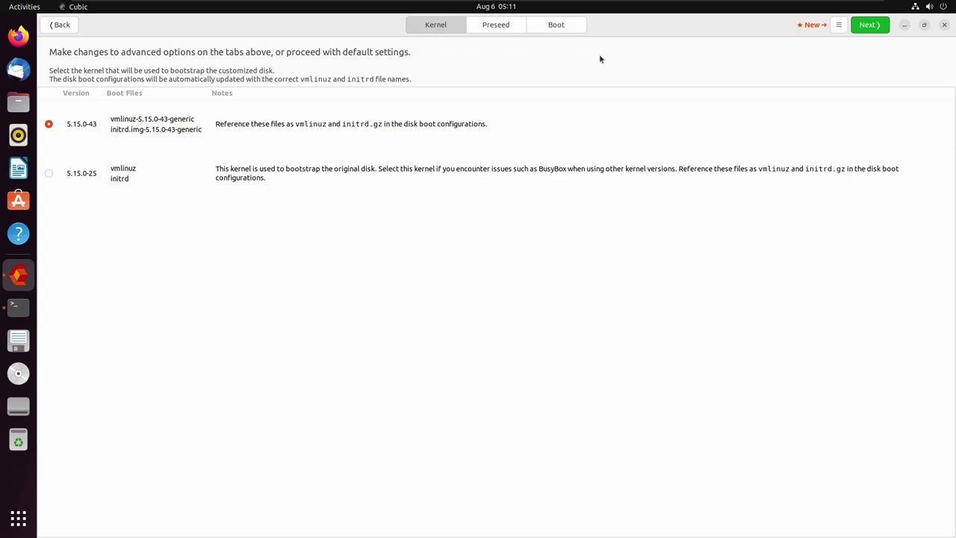
Step: Keep kernel 5.15.0-43 and generate the customized disk image with gzip compression
click(869, 25)
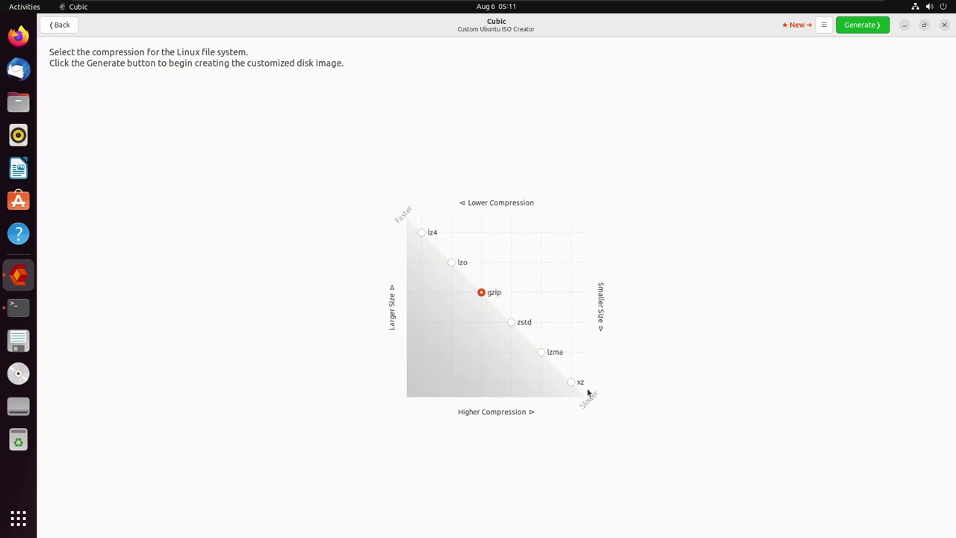
click(870, 26)
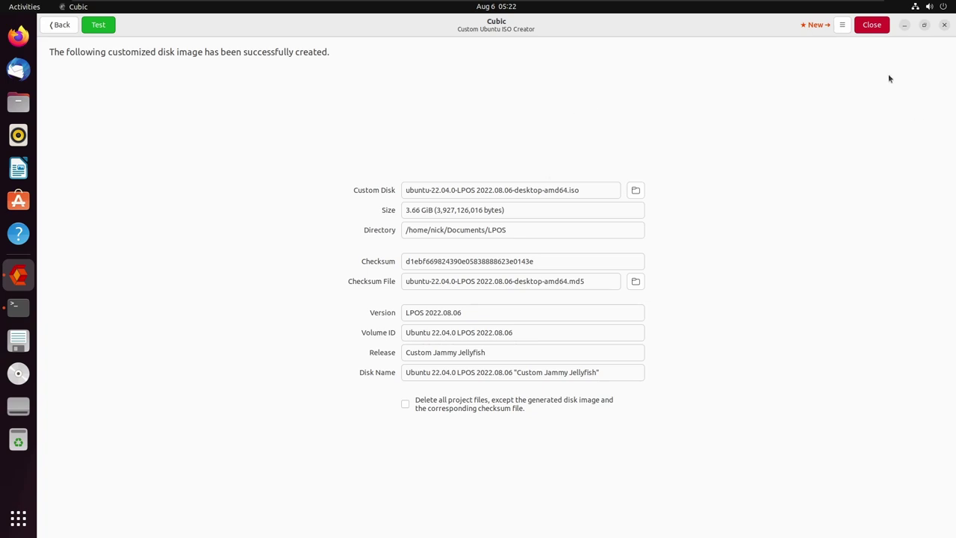
Step: Close Cubic and select the generated LPOS ISO in the Documents/LPOS folder in Files
click(876, 27)
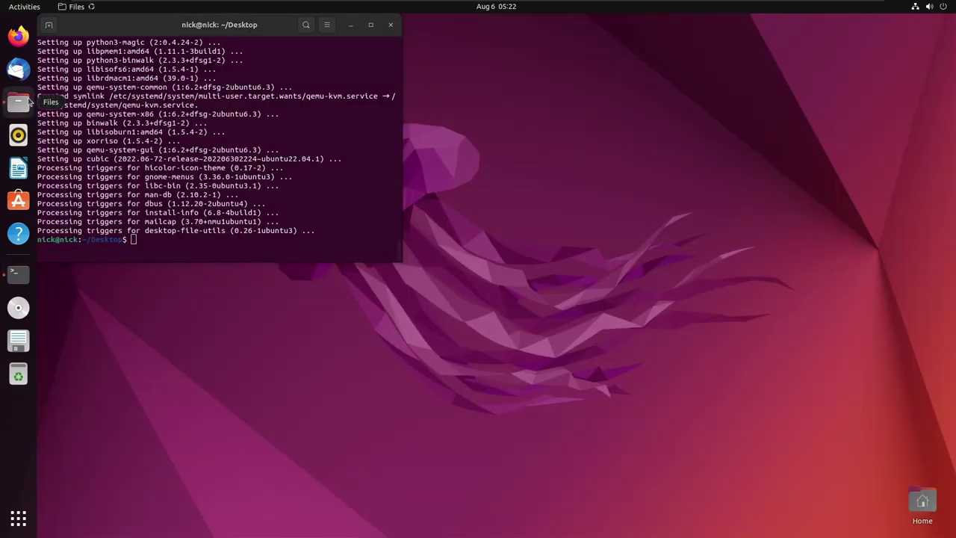
click(18, 102)
double_click(230, 82)
click(401, 127)
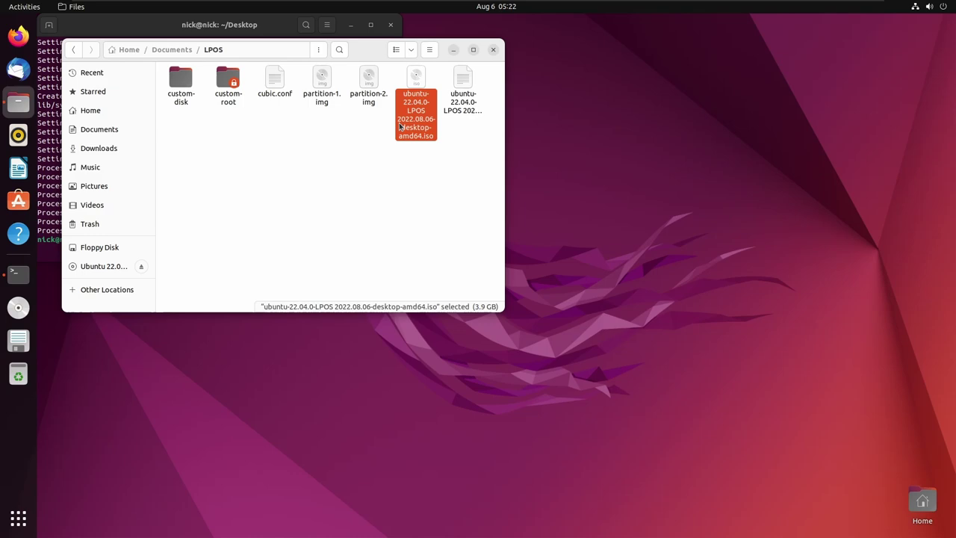
click(422, 173)
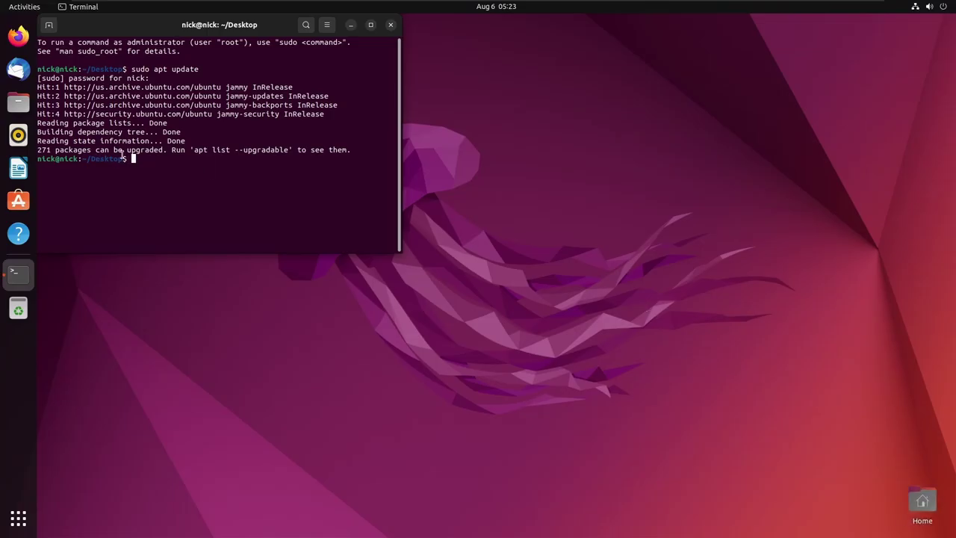
triple_click(168, 164)
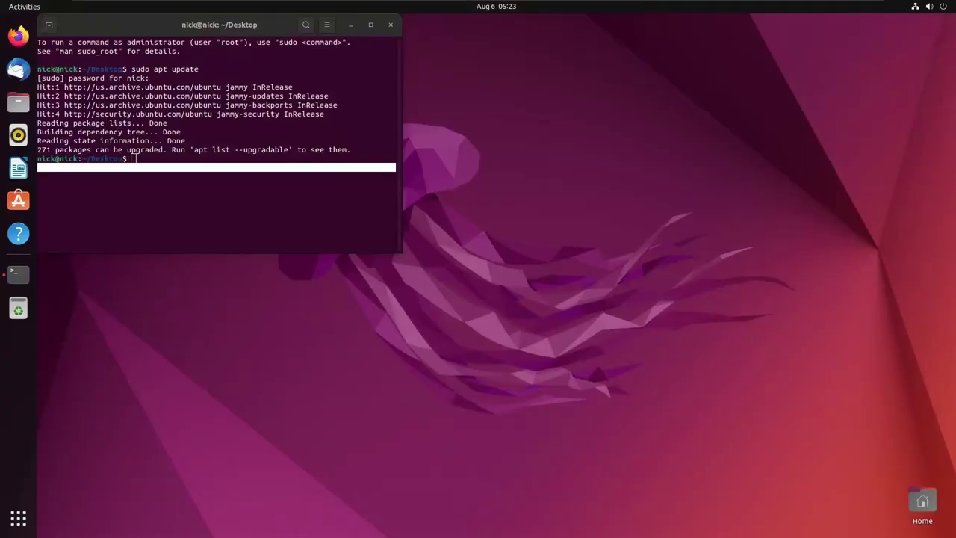
key(alt+Tab)
click(247, 145)
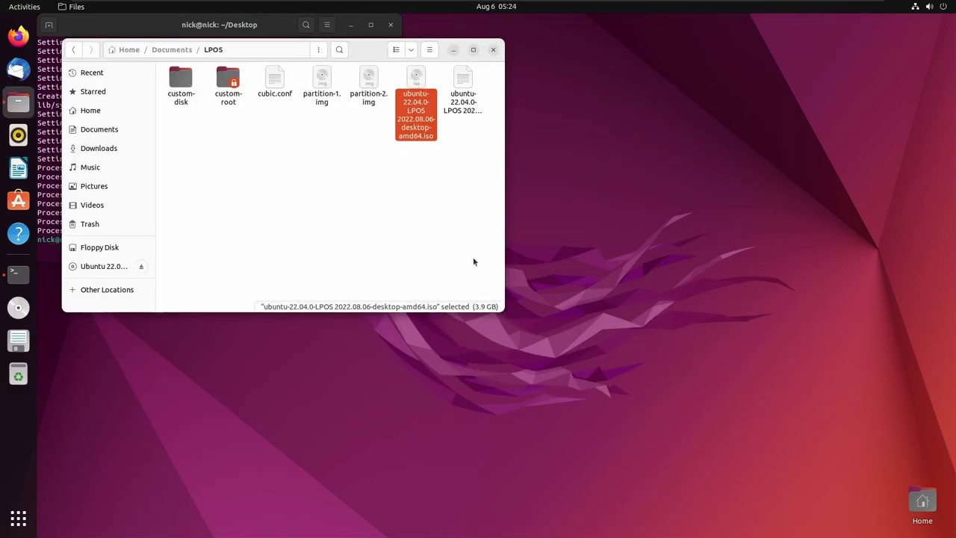
click(473, 259)
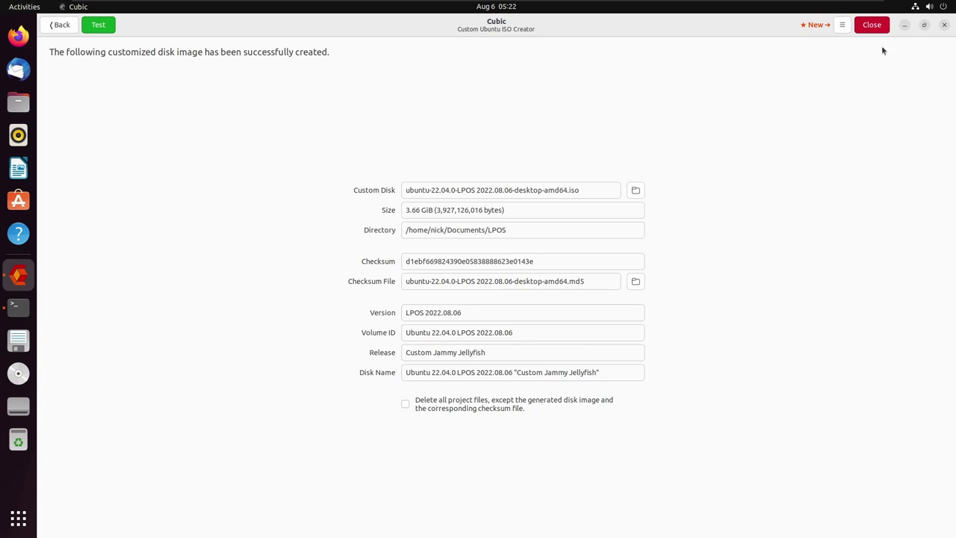
Step: Close Cubic, open the Documents/LPOS folder in Files and check the generated ubuntu-22.04.0-LPOS ISO file
click(876, 27)
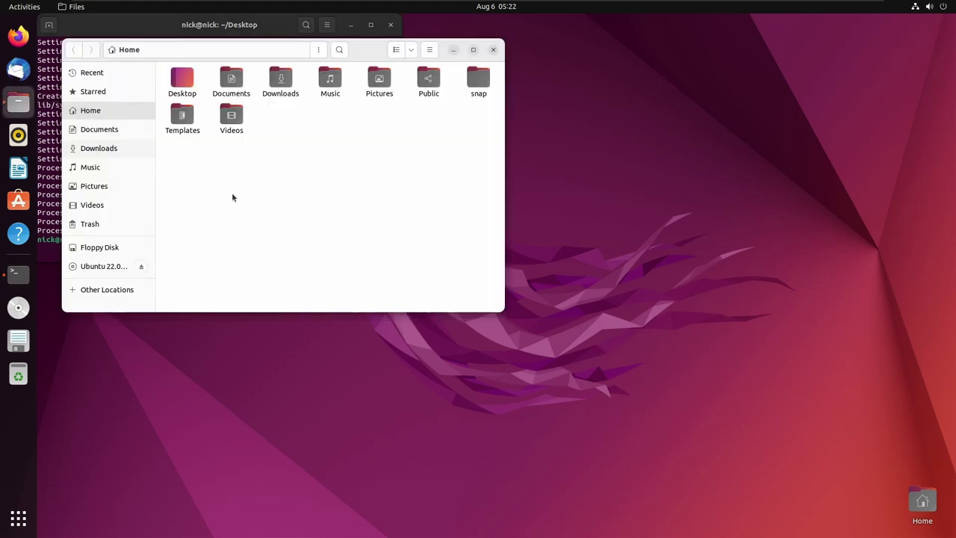
double_click(233, 86)
double_click(198, 82)
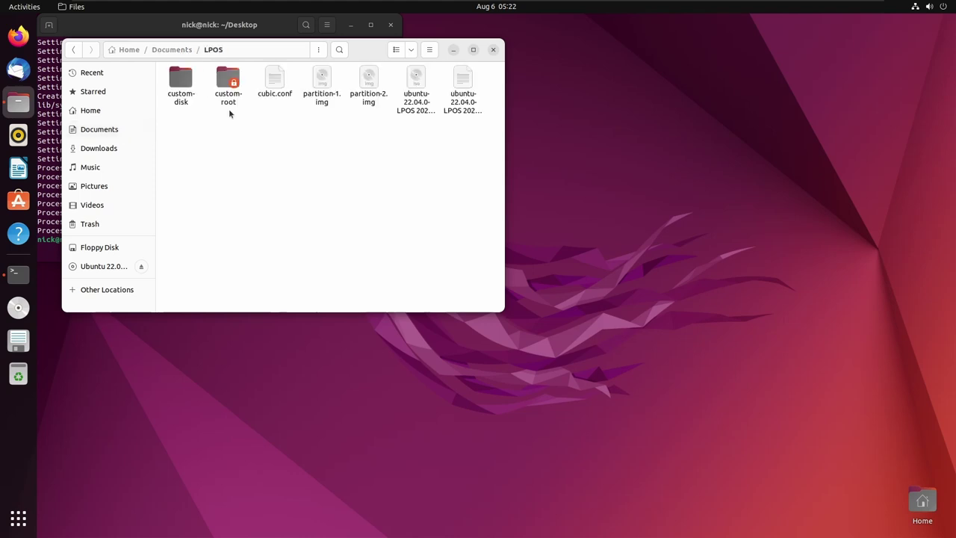
click(419, 79)
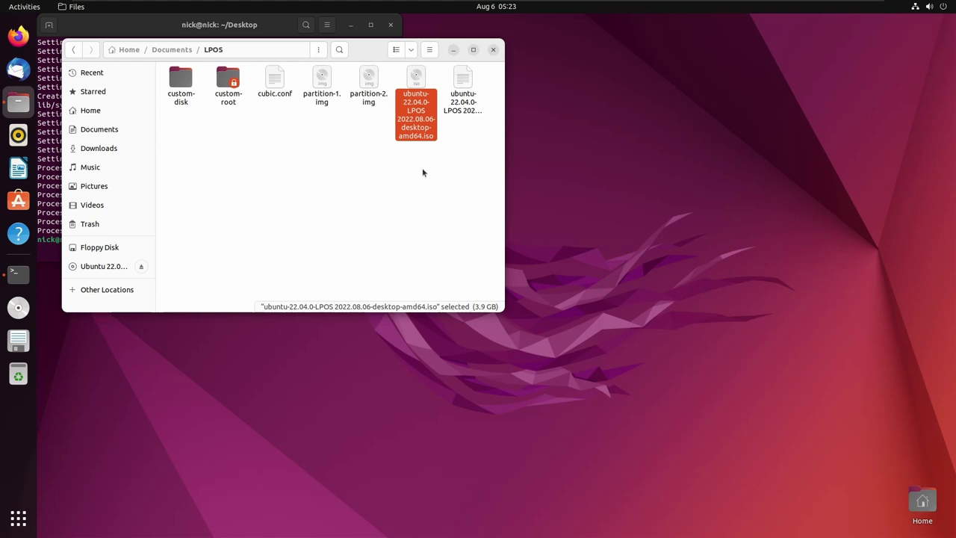
click(308, 184)
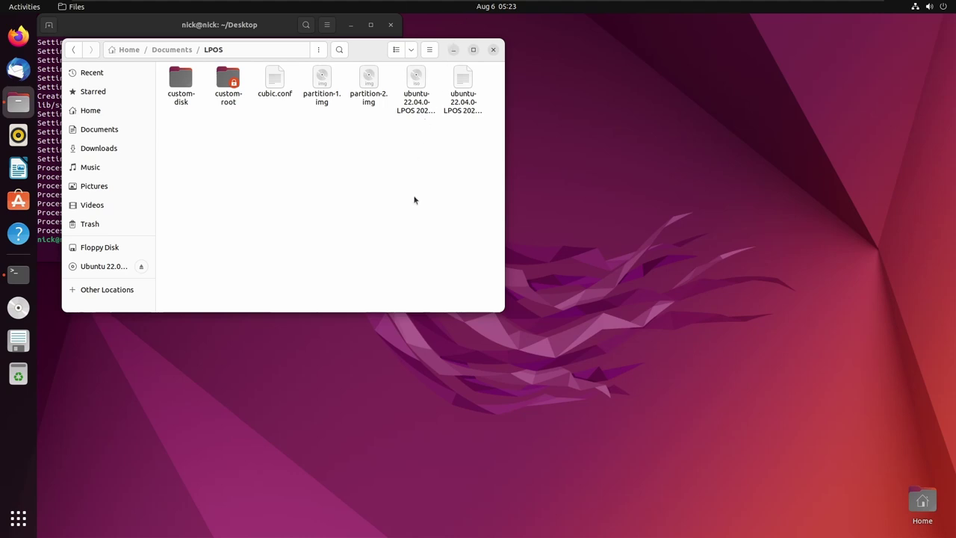
Step: Switch to the LPOS virtual machine and unlock its session with the account password
mouse_move(713, 4)
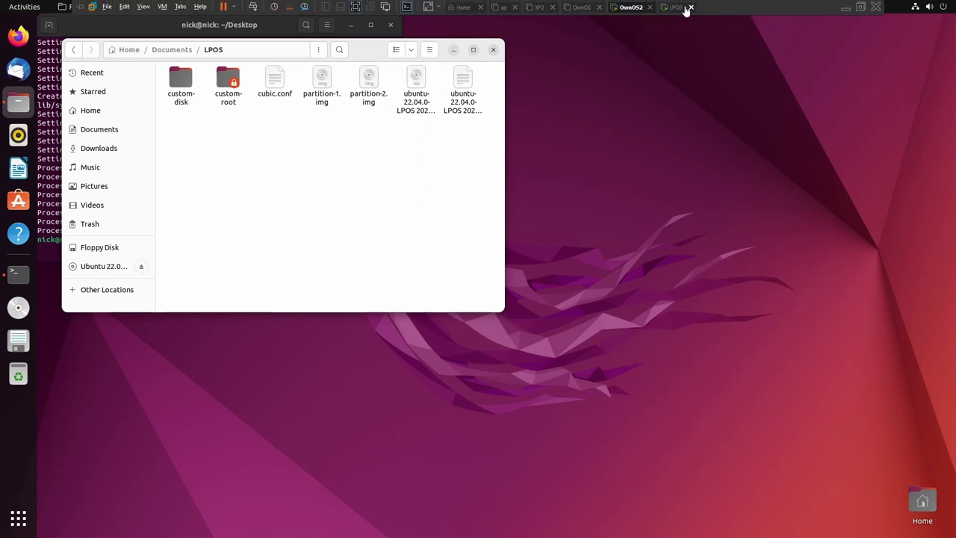
click(663, 10)
click(594, 319)
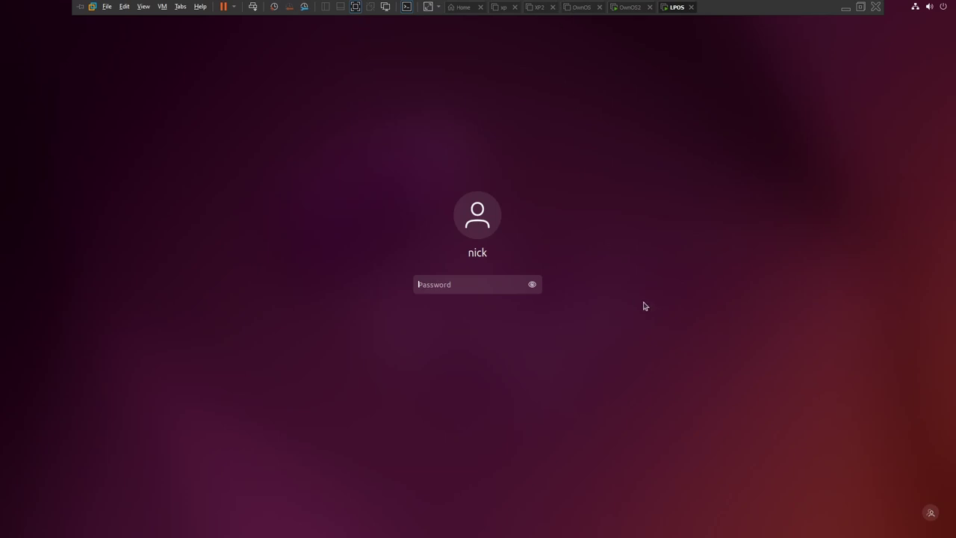
text(****)
key(Return)
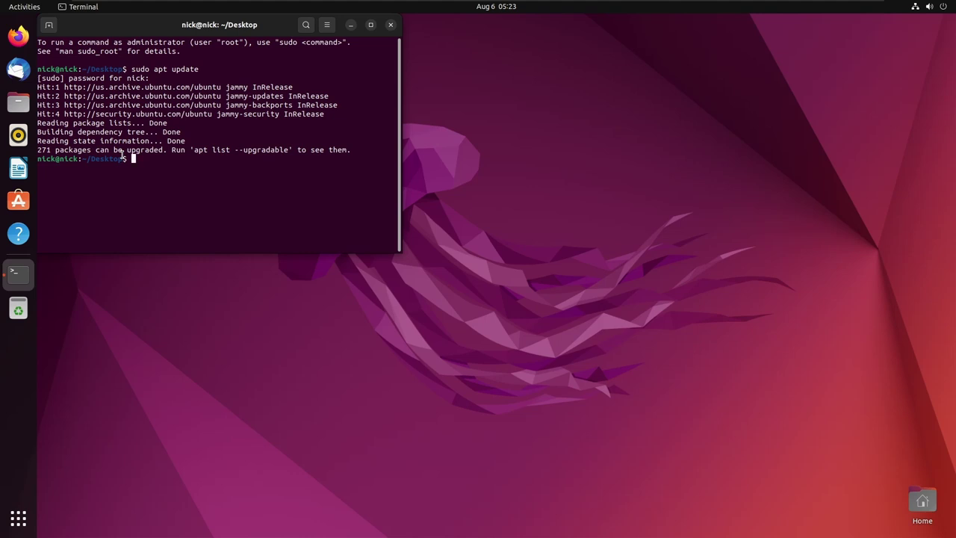
triple_click(167, 166)
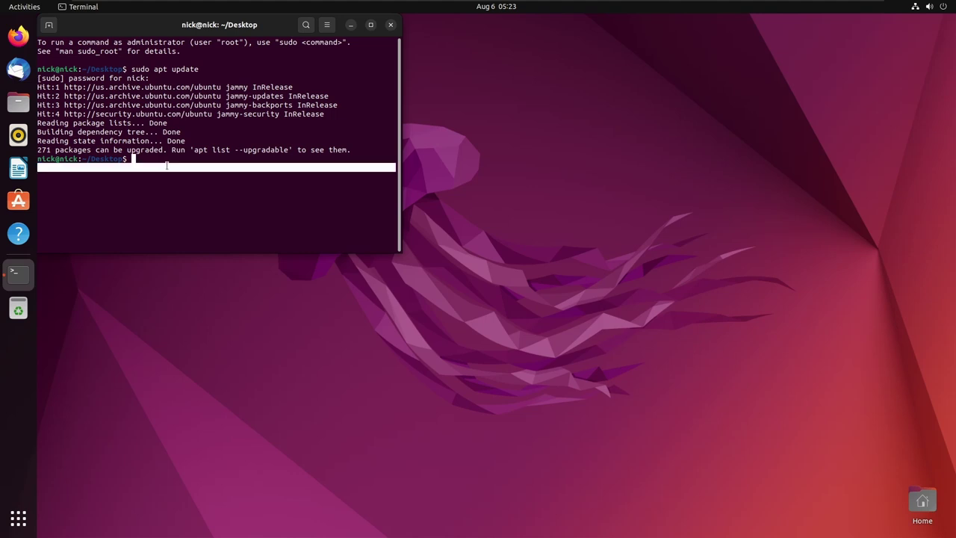
Step: Look up ubuntu-22.04.0-LPOS 2022.08.06-desktop-amd64.iso in the host's D: drive ISO folder and return to the LPOS virtual machine
click(318, 342)
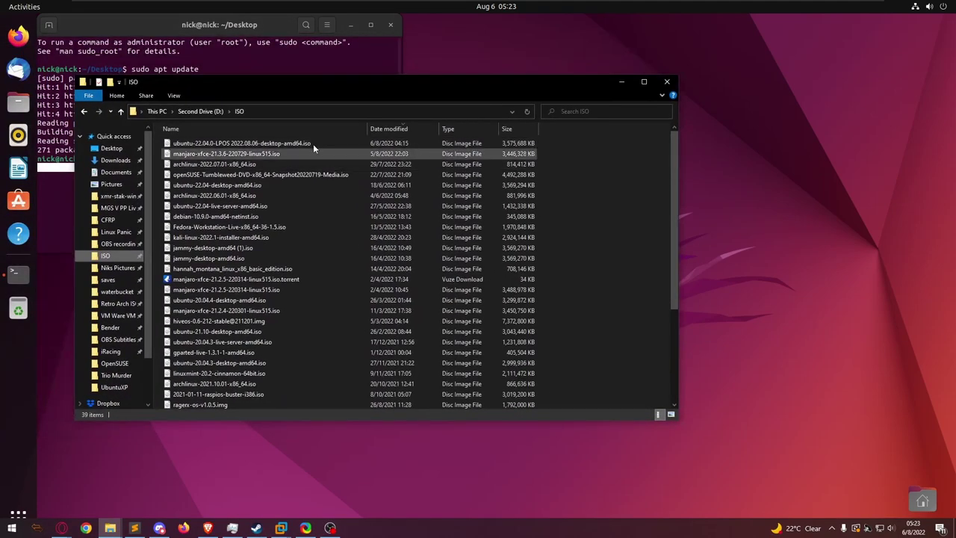
click(173, 143)
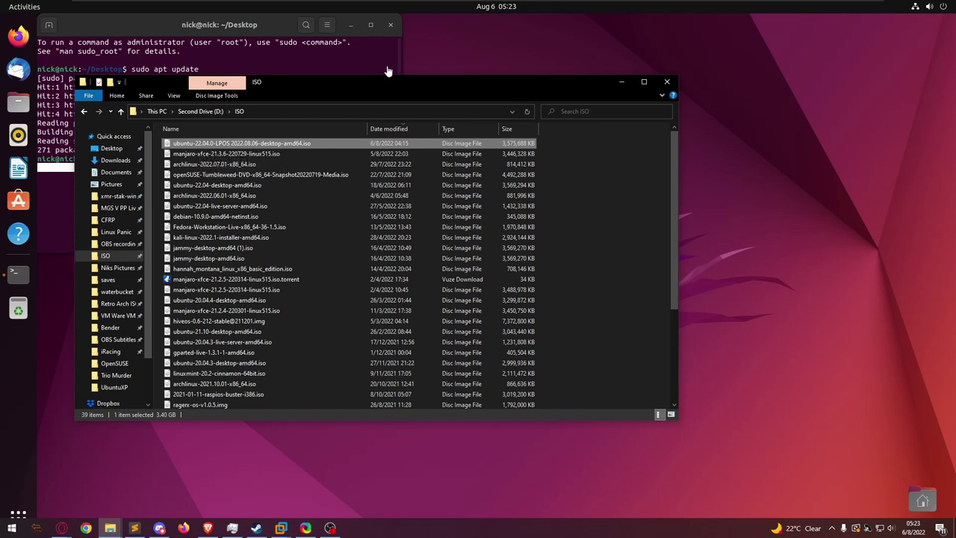
click(341, 61)
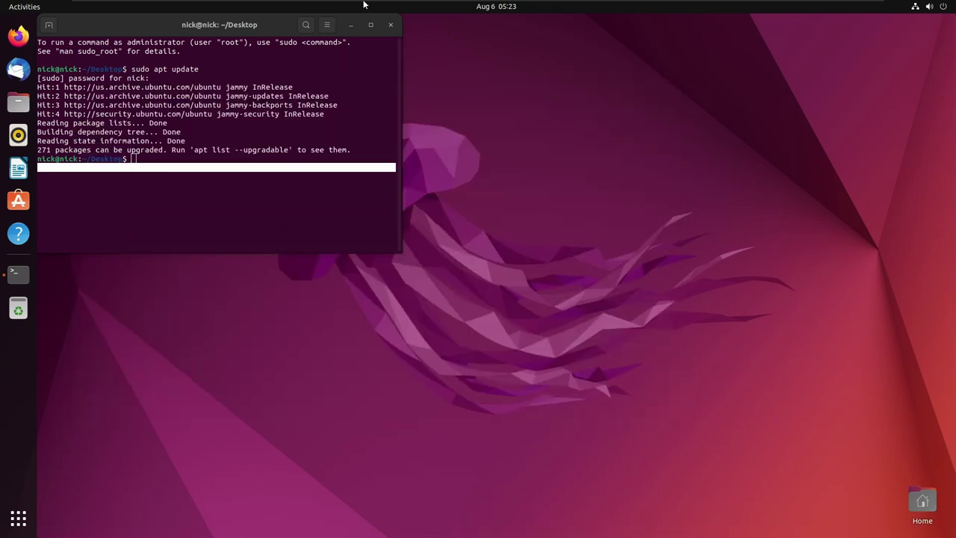
Step: Return to the OwnOS2 virtual machine and view the full name of the generated ISO in the LPOS folder
mouse_move(461, 5)
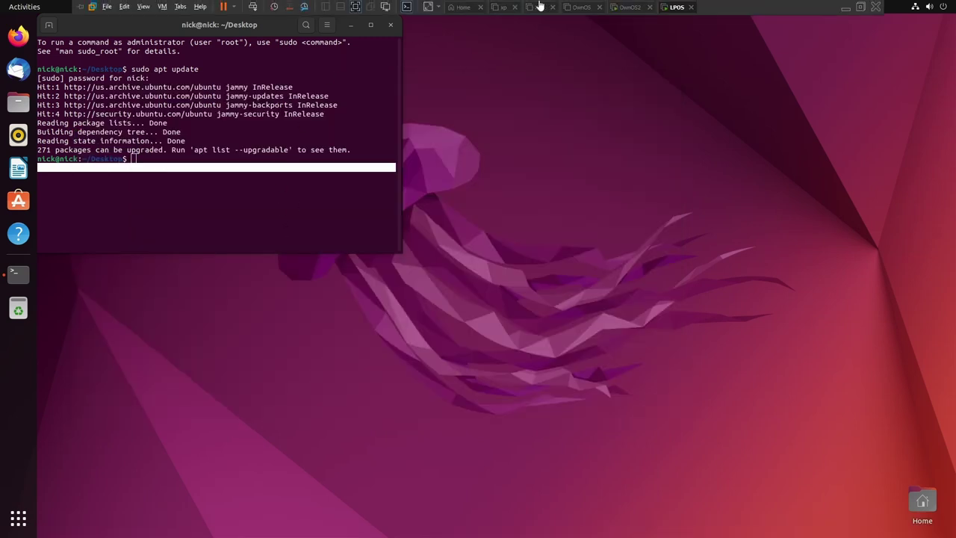
click(623, 7)
click(418, 82)
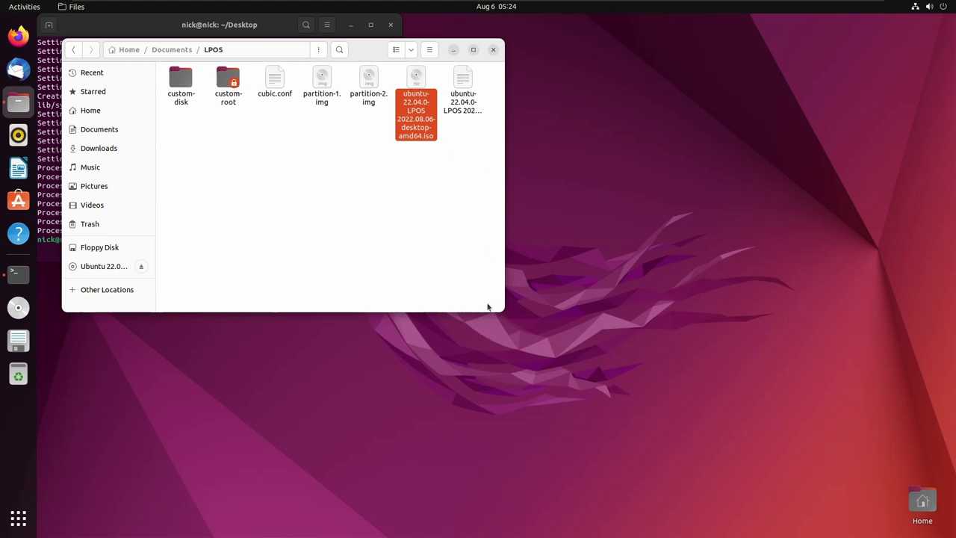
click(473, 262)
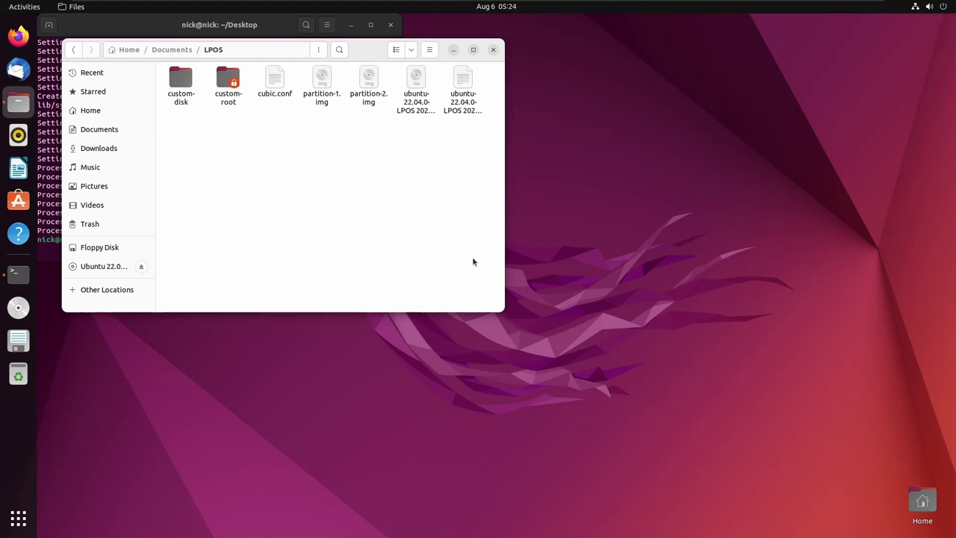